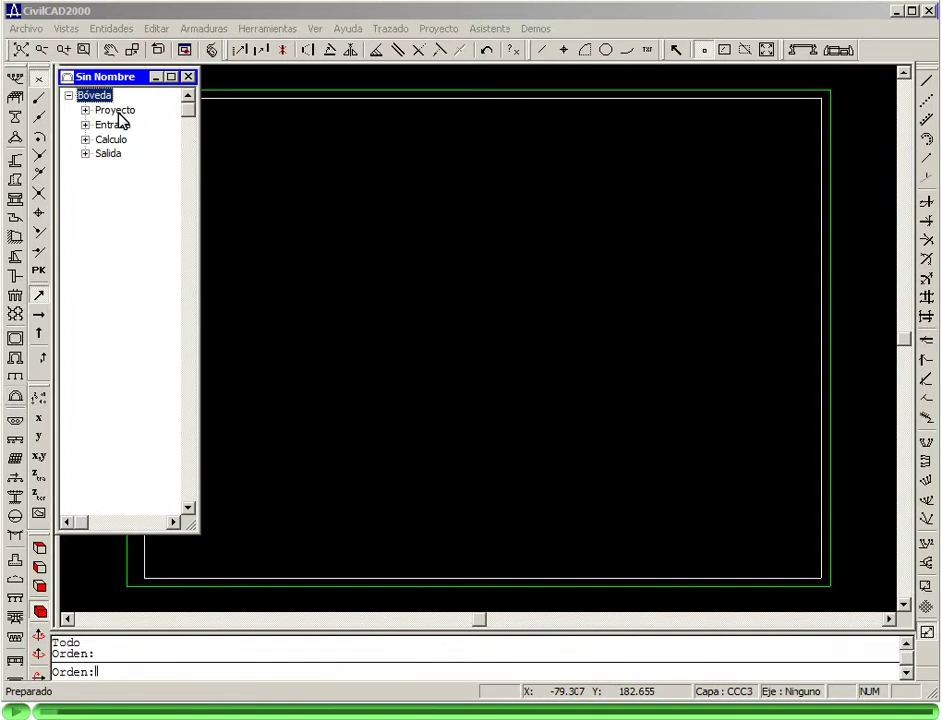
# - Save the vault project as ejemplo.bov in the ejemplo folder
pyautogui.click(115, 111)
pyautogui.doubleClick(117, 111)
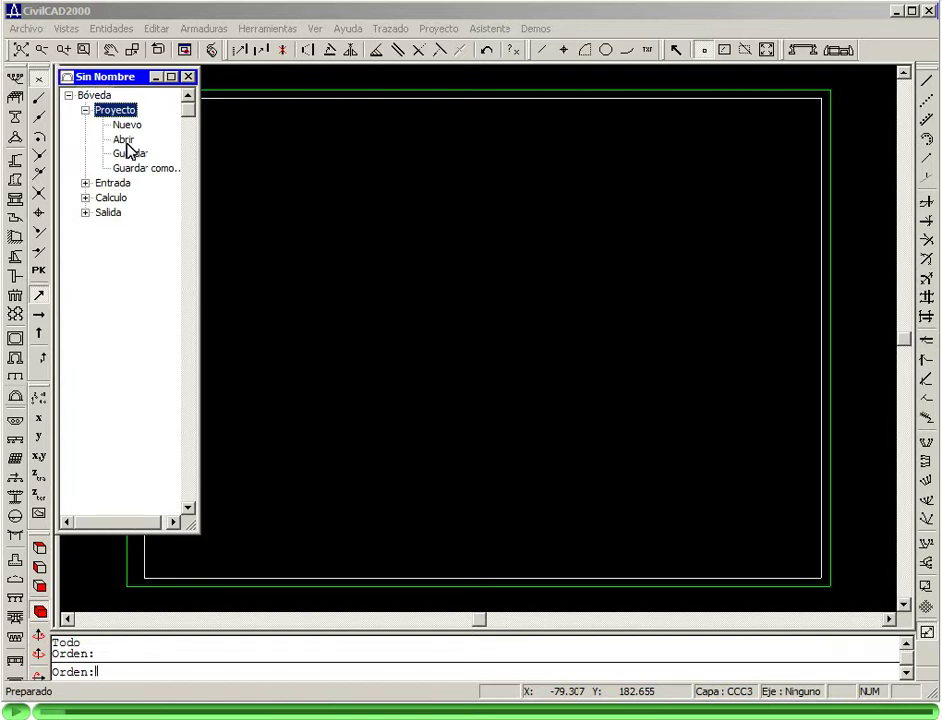
pyautogui.click(129, 154)
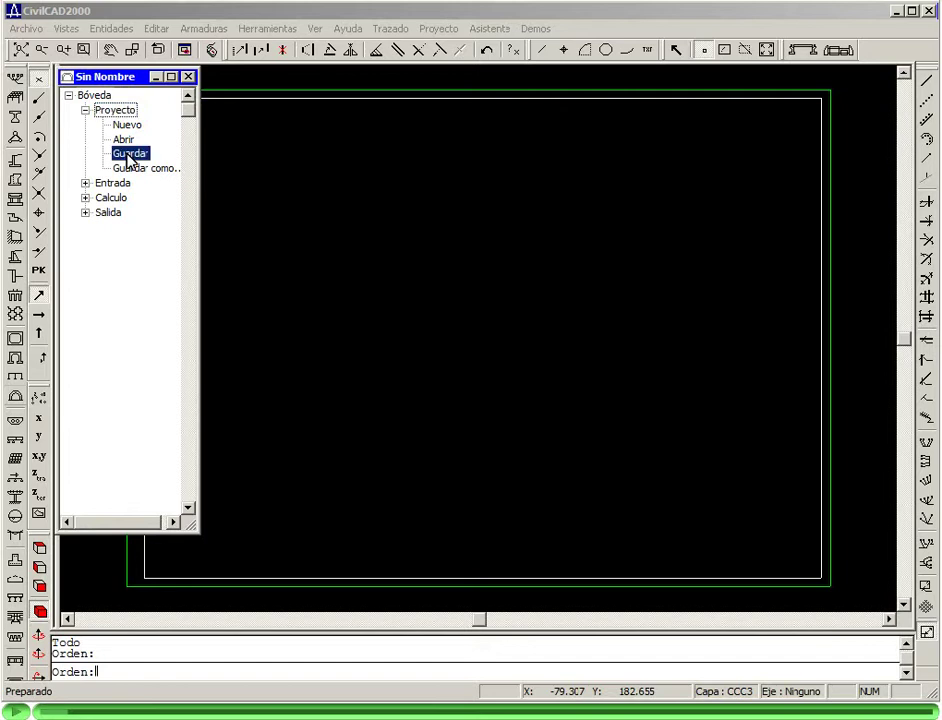
pyautogui.doubleClick(116, 157)
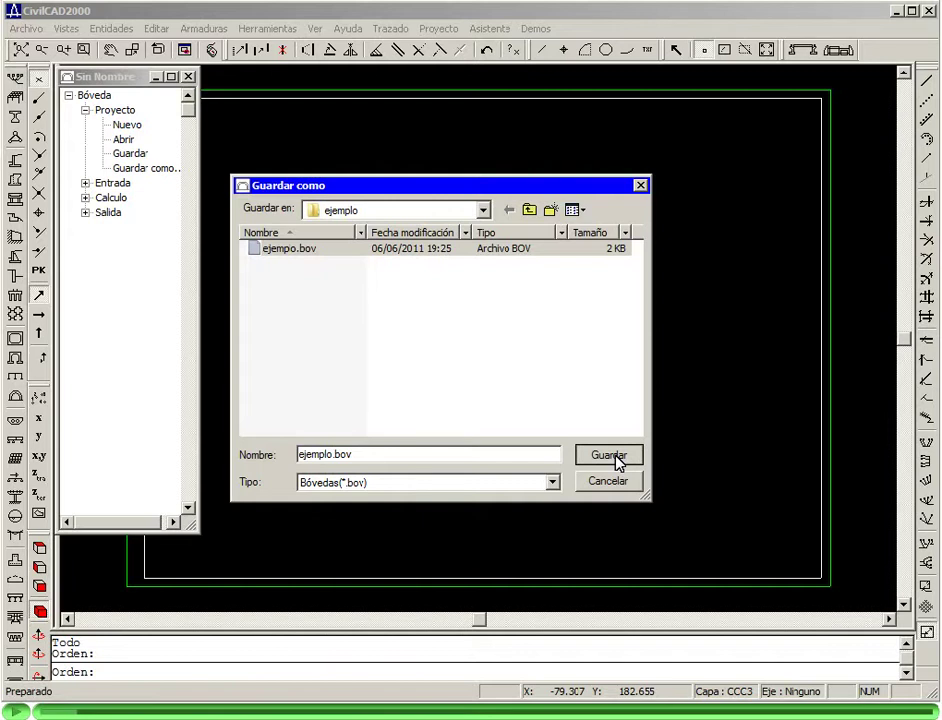
pyautogui.click(609, 456)
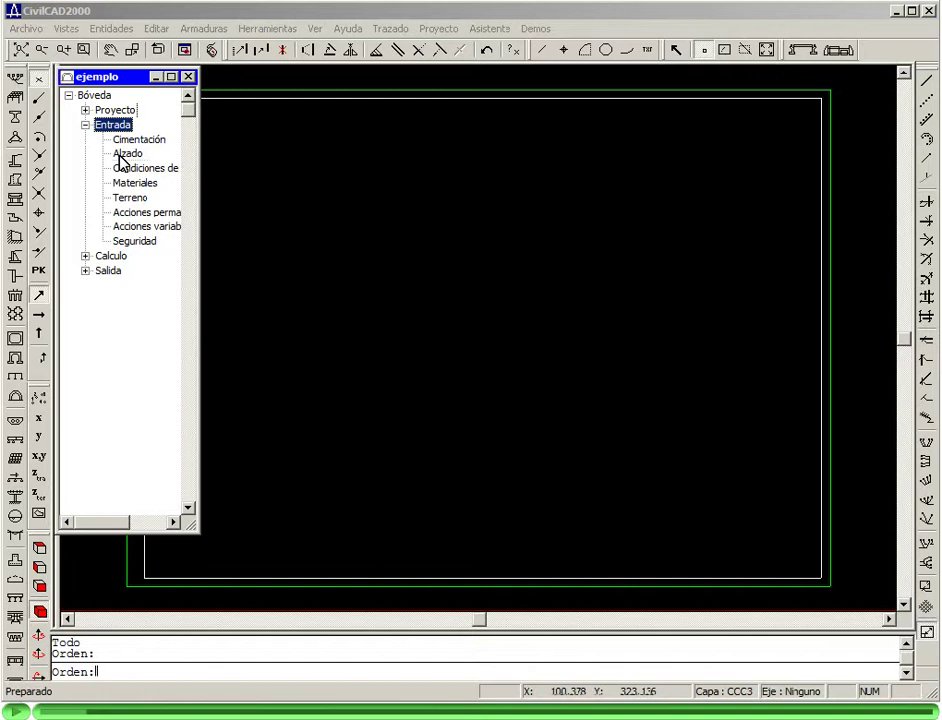
# - Define the foundation as a constant-depth slab with a1L and a6L 1.5 m, c2L 1 m and a vault width of 2.5 m
pyautogui.moveTo(197, 531); pyautogui.dragTo(286, 292)
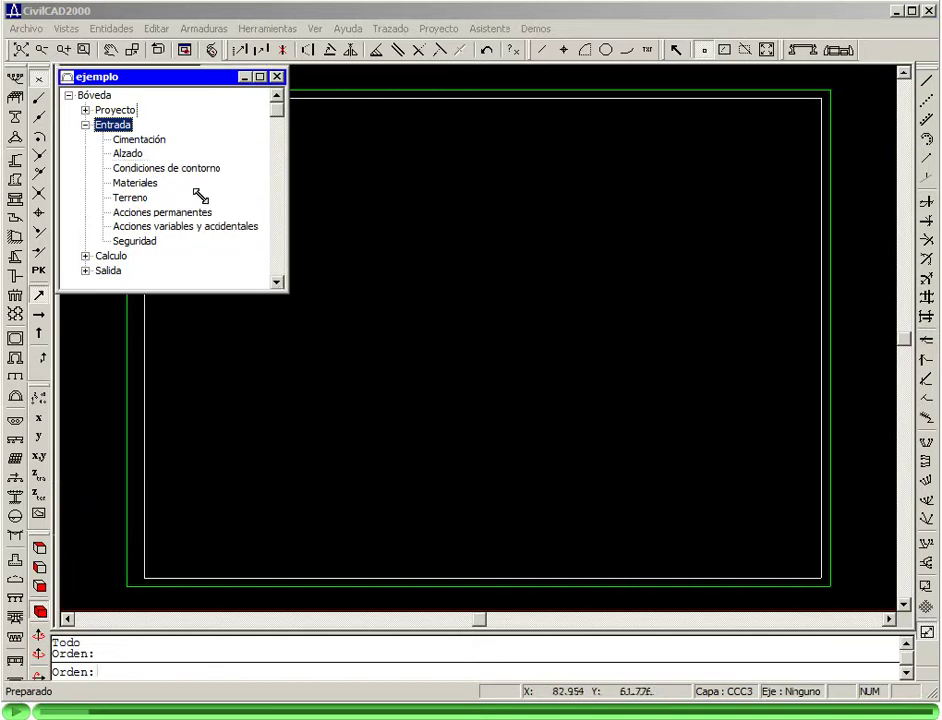
pyautogui.click(146, 142)
pyautogui.doubleClick(146, 140)
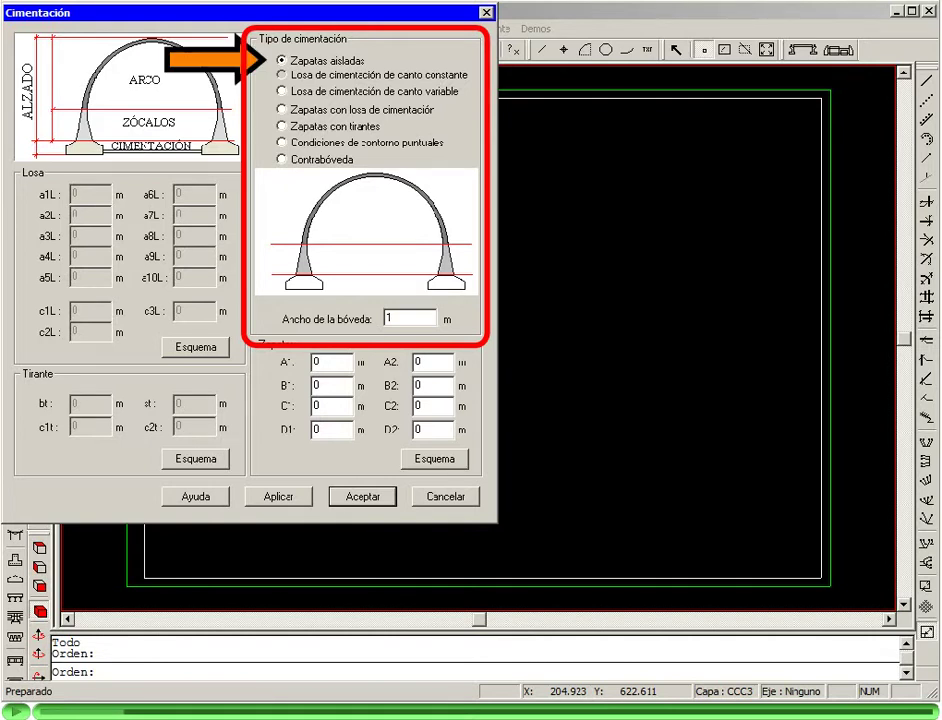
pyautogui.press('Down')
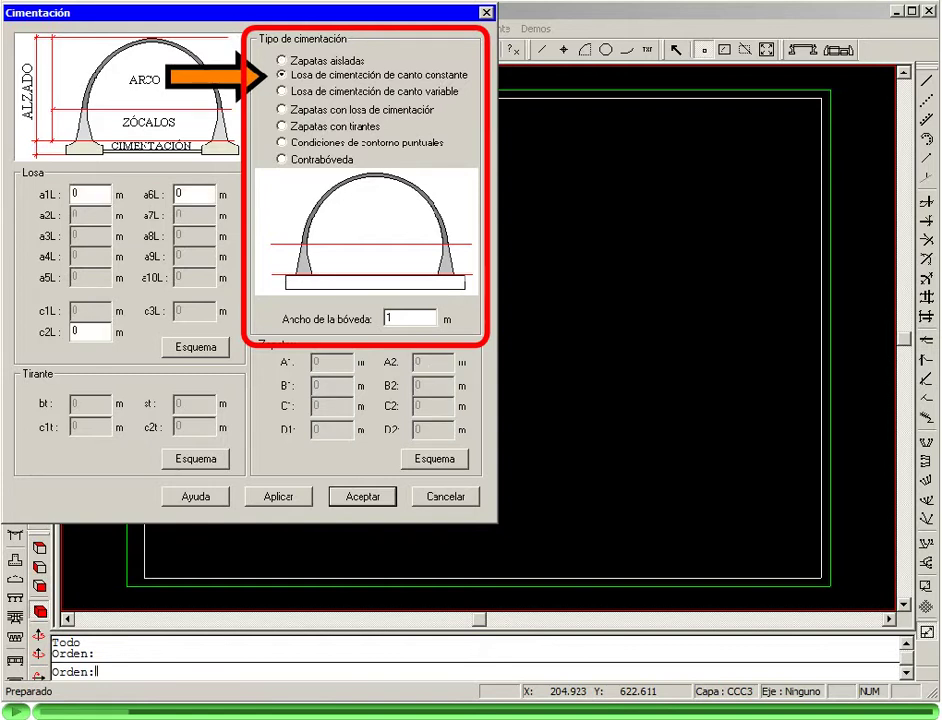
pyautogui.press('Down')
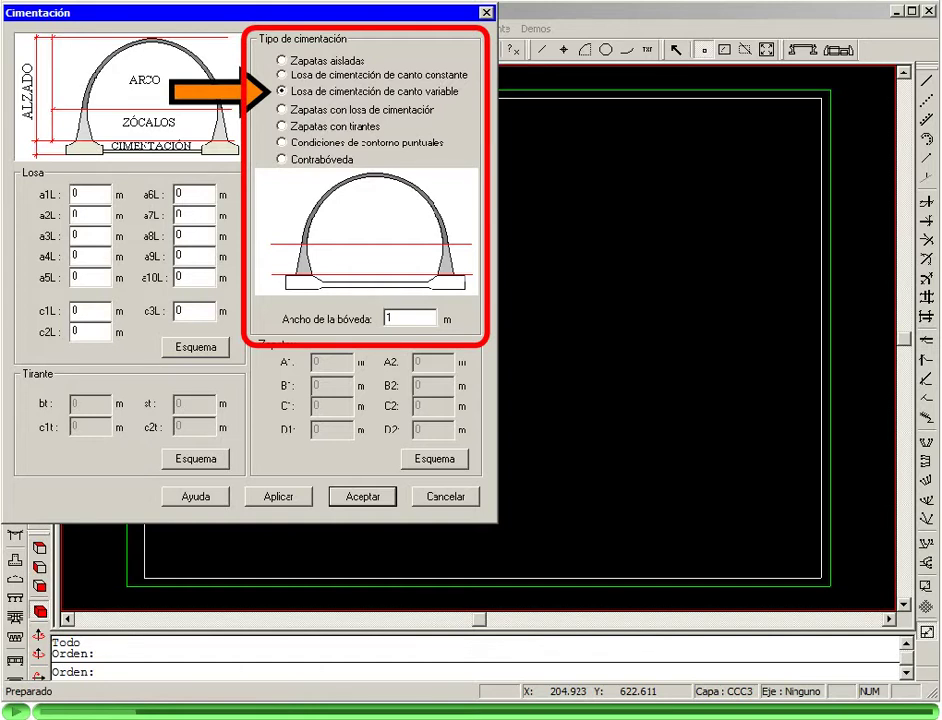
pyautogui.press('Down')
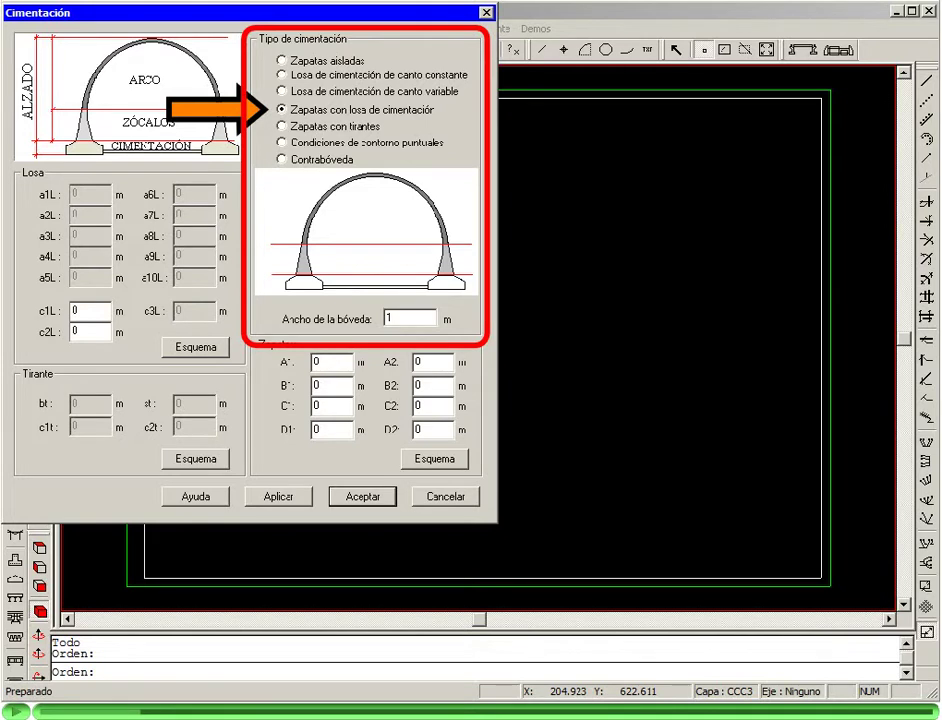
pyautogui.press('Down')
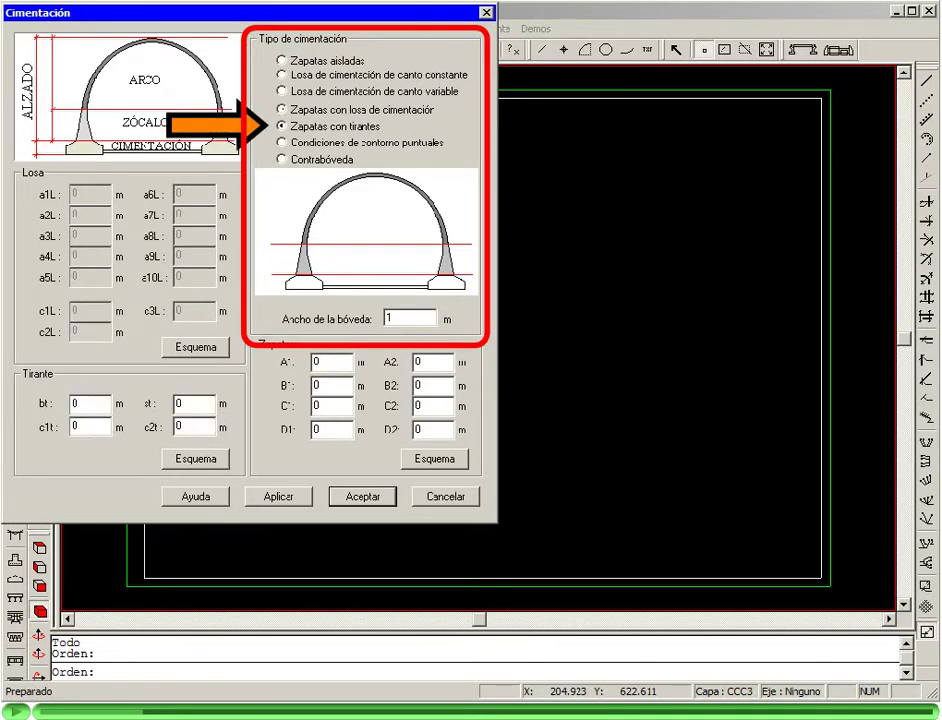
pyautogui.press('Down')
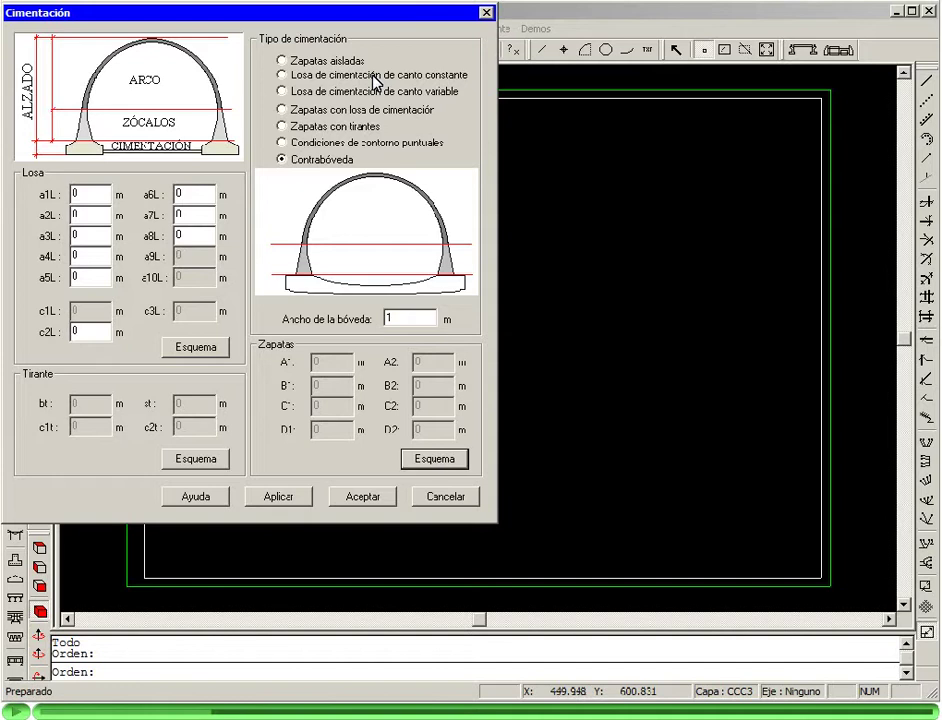
pyautogui.press('Tab')
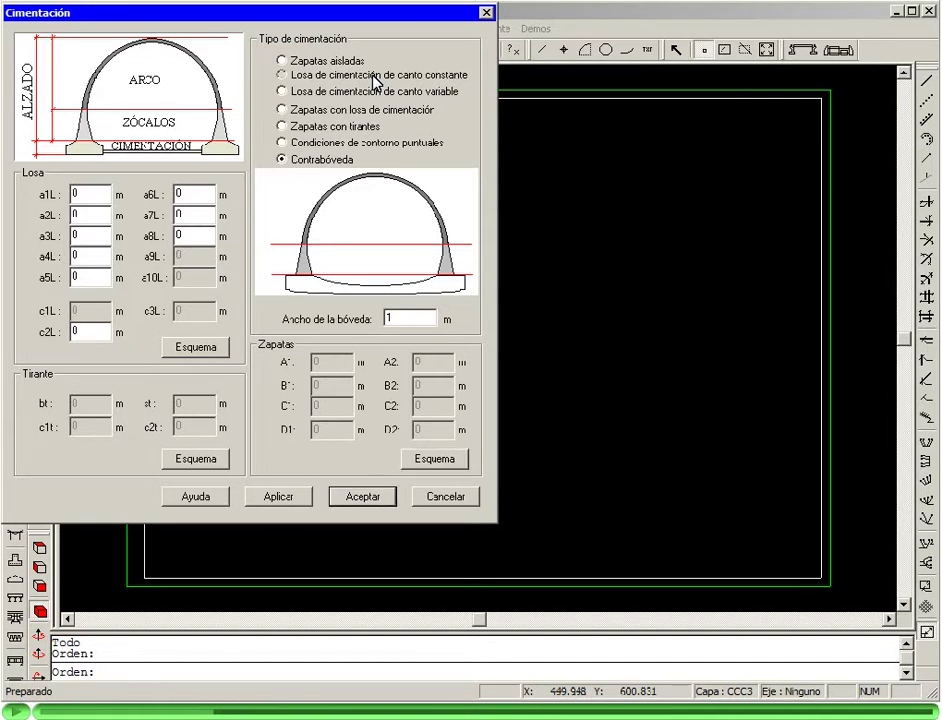
pyautogui.click(373, 76)
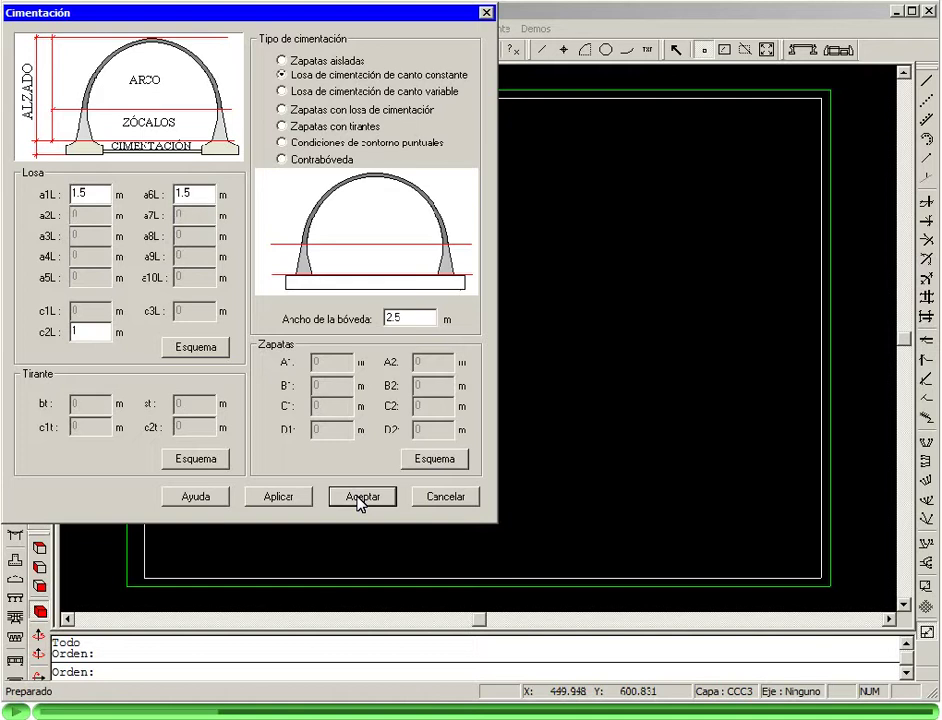
pyautogui.click(360, 497)
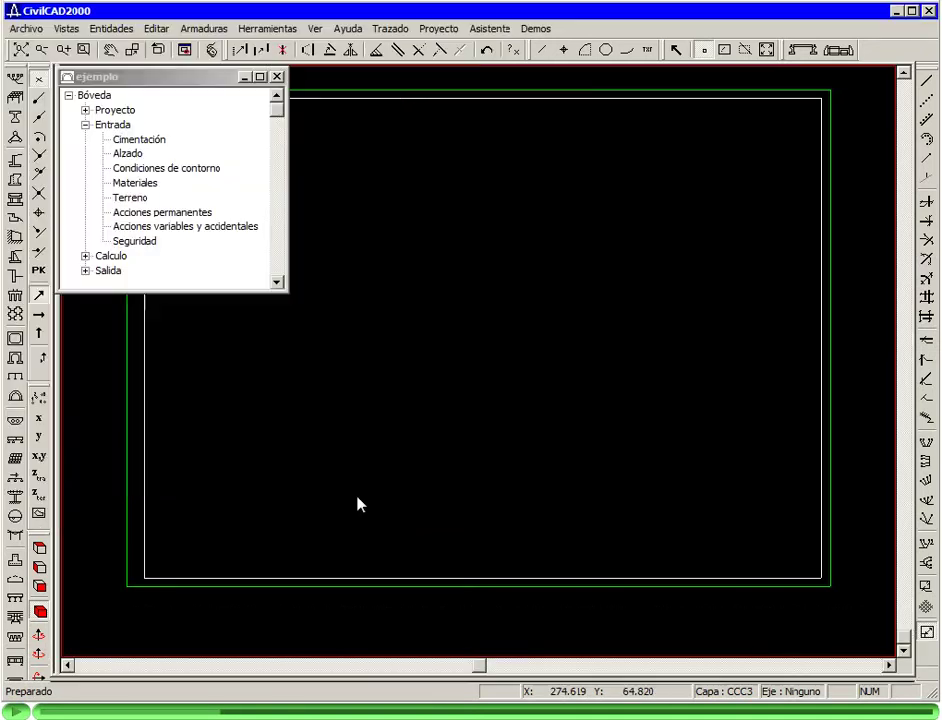
# - Set the elevation's arch type to circular and define continuous elastic supports with constants of 8000 vertical and 3000 horizontal T/m2/m
pyautogui.doubleClick(132, 153)
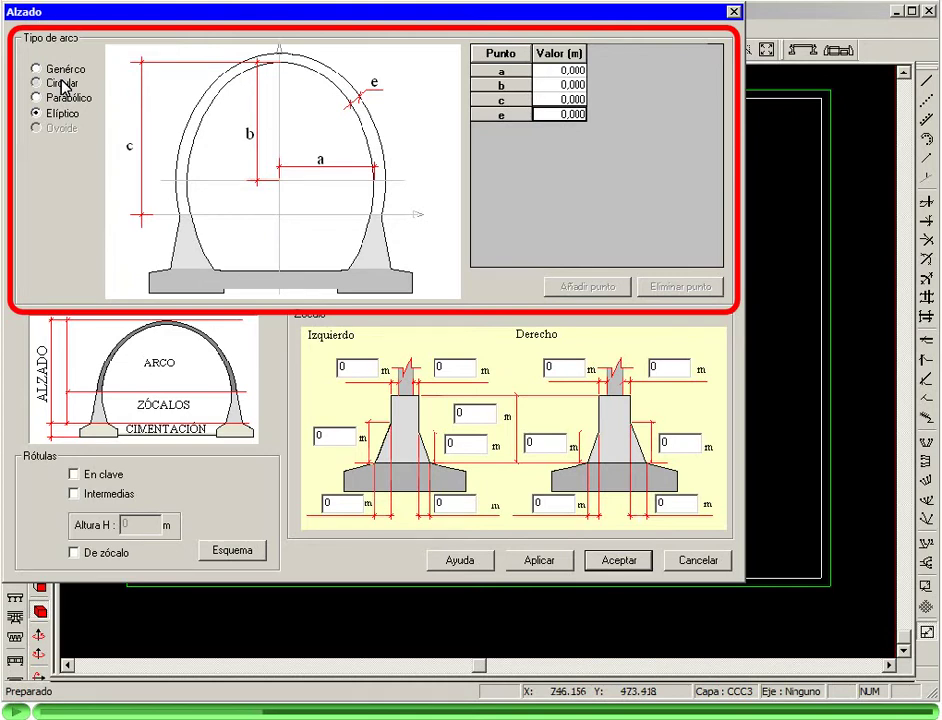
pyautogui.click(63, 85)
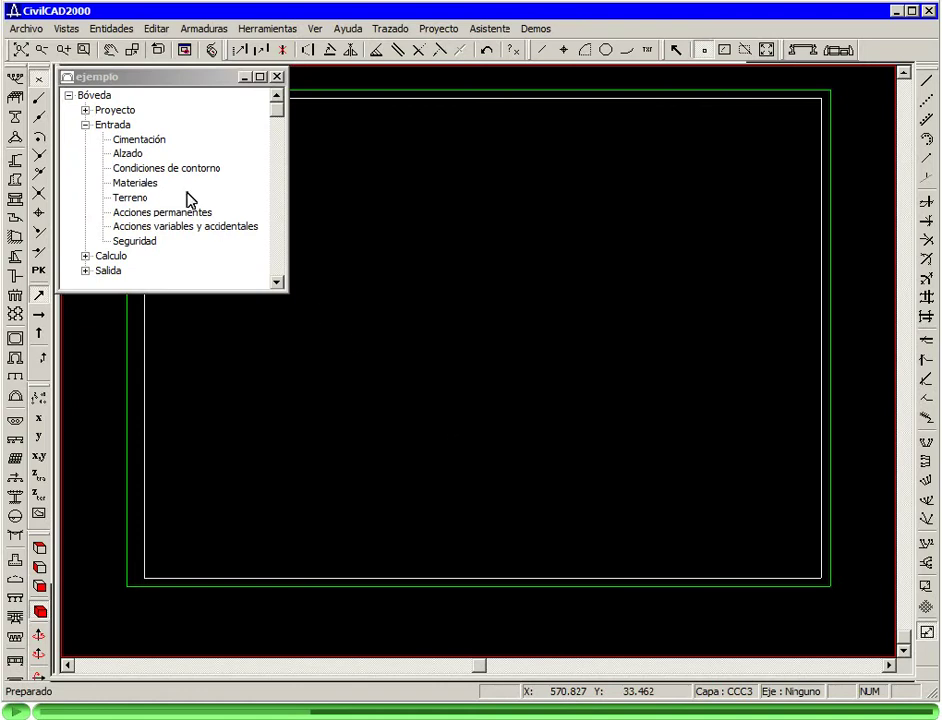
pyautogui.doubleClick(166, 168)
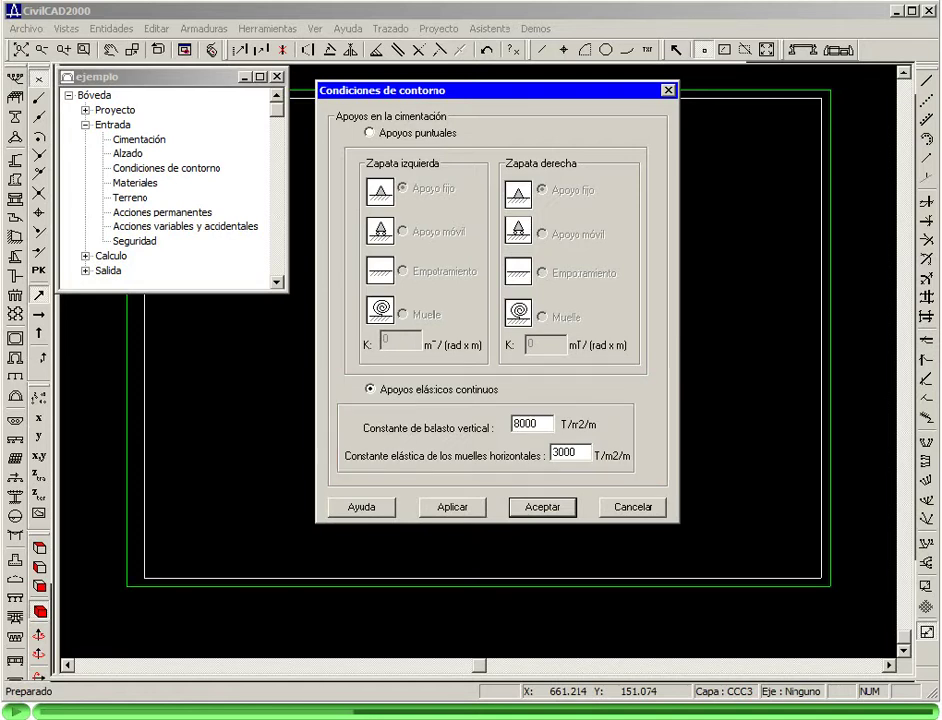
pyautogui.click(542, 506)
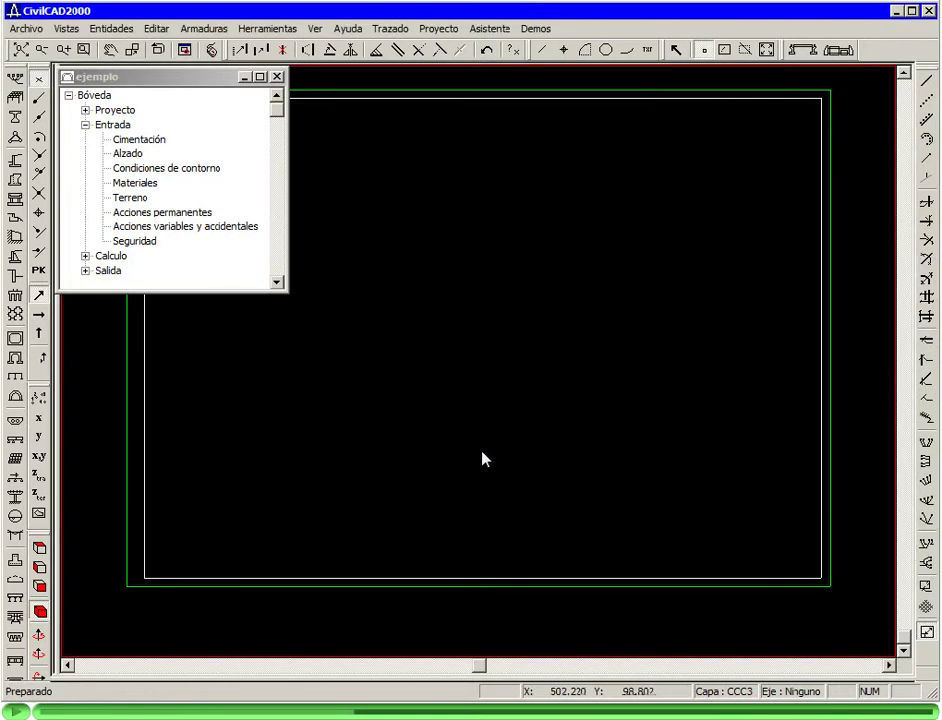
# - Set the materials to HA-35 for the arch, HA-30 for plinths and foundation, B500S steel, and covers of 0.05 and 0.07 m
pyautogui.doubleClick(145, 184)
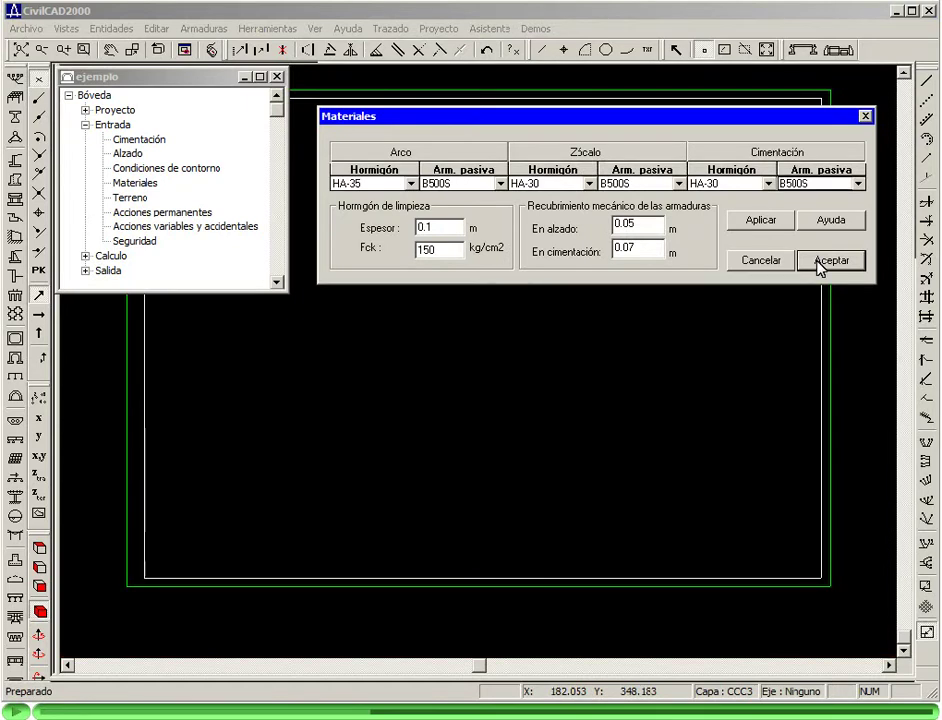
pyautogui.click(824, 262)
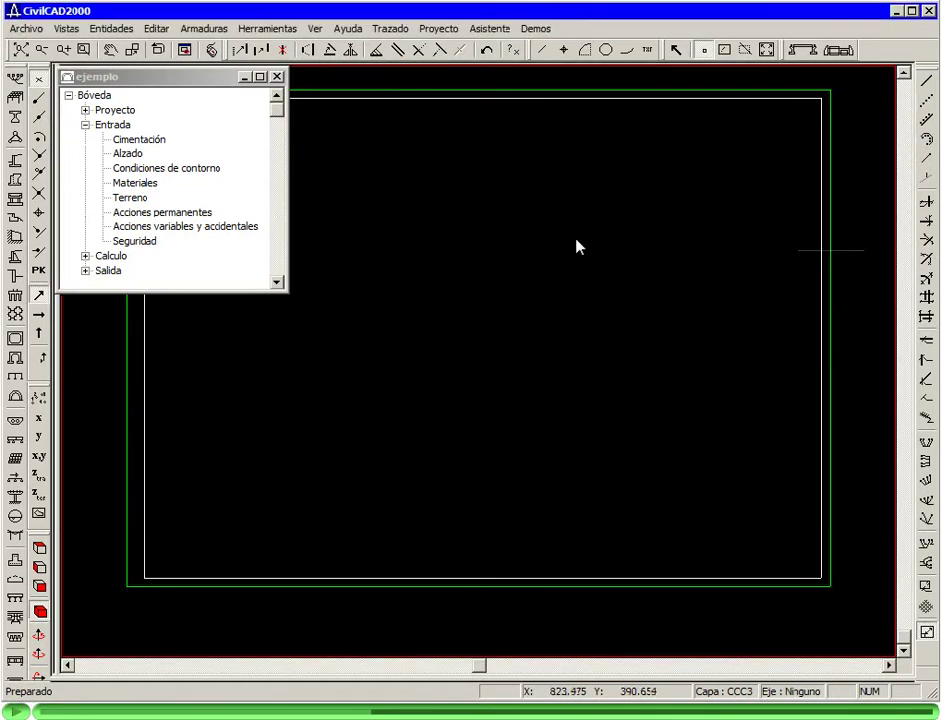
# - Define a two-layer terrain with L1 3, L2 5, H1 1.5 m, densities 2 and 1.9, friction angles 35 and 28, z0 100 and two surface points
pyautogui.doubleClick(130, 197)
pyautogui.click(362, 341)
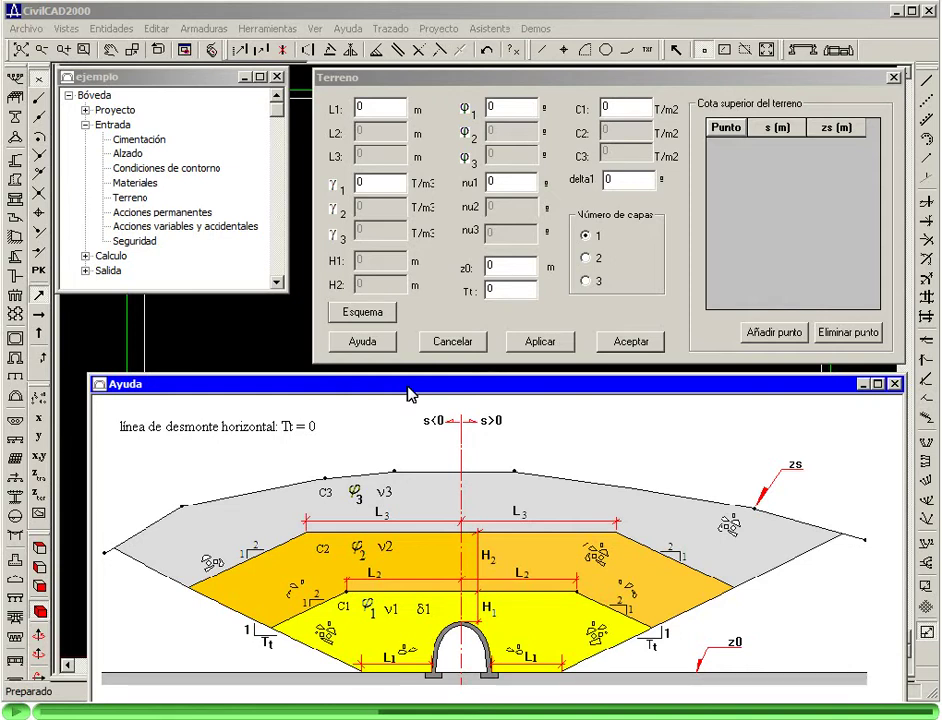
pyautogui.click(585, 264)
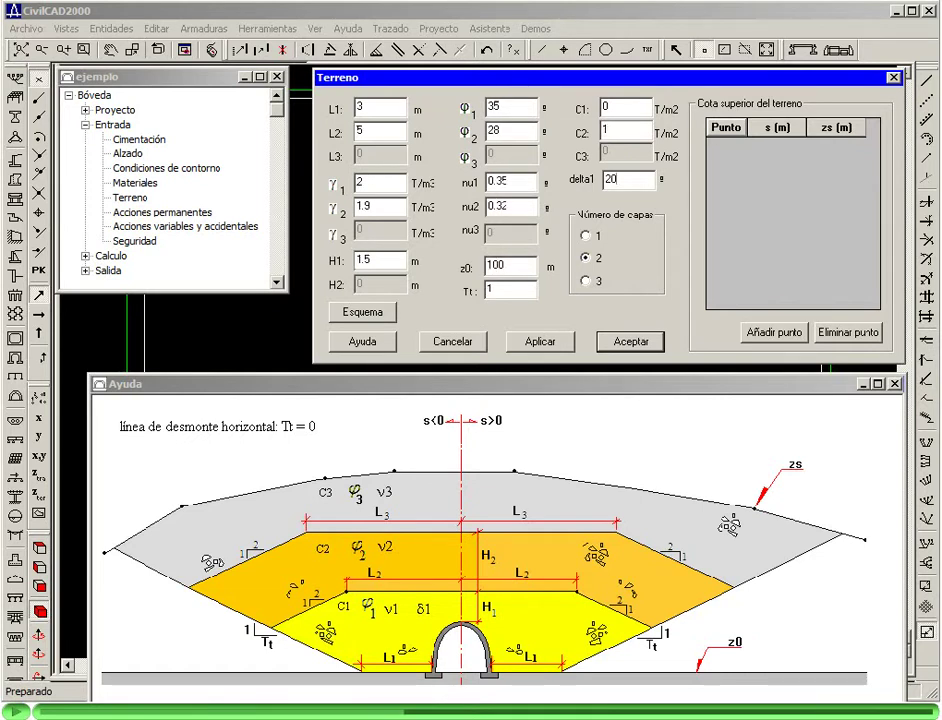
pyautogui.click(758, 339)
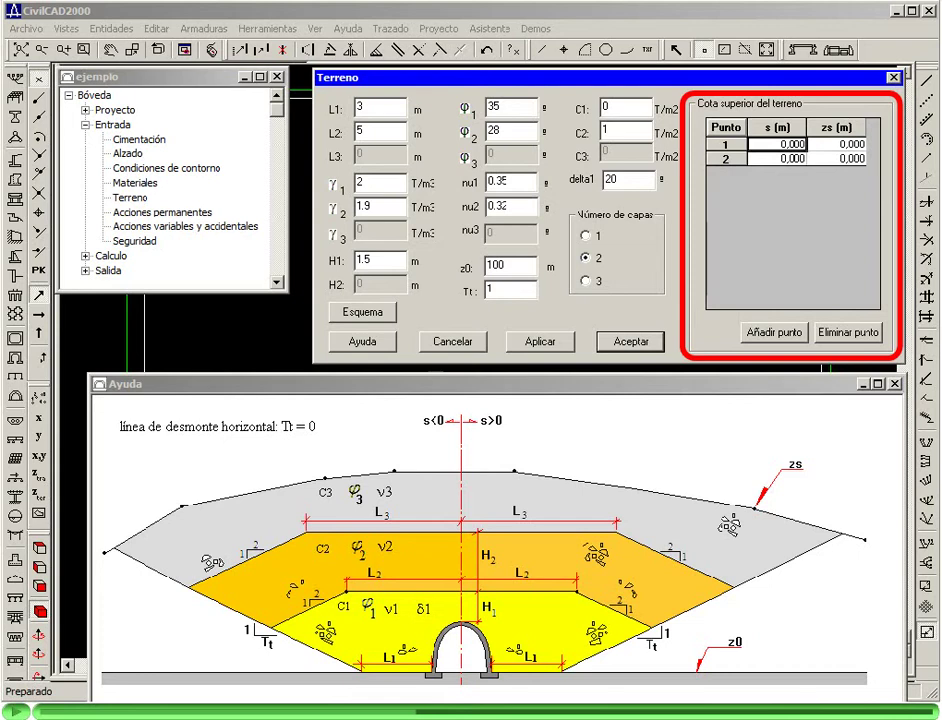
pyautogui.click(634, 343)
# - Define the permanent actions, the generated 60 T truck, distributed loads of 1, 0.4, 1 and 1 T/m2, and construction loads of 12 and 10 T
pyautogui.doubleClick(180, 213)
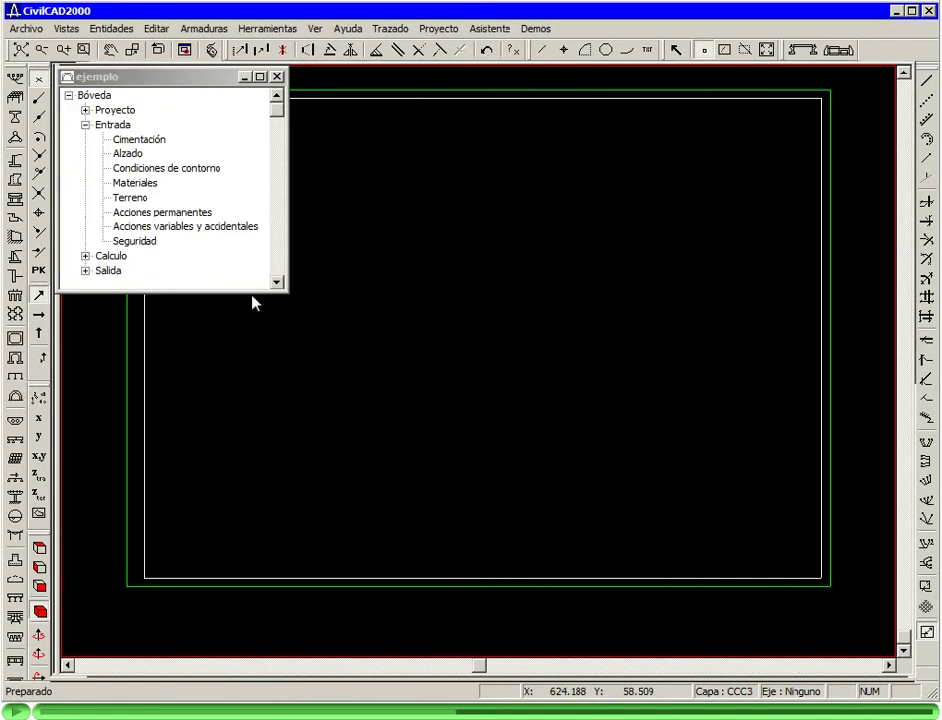
pyautogui.doubleClick(185, 227)
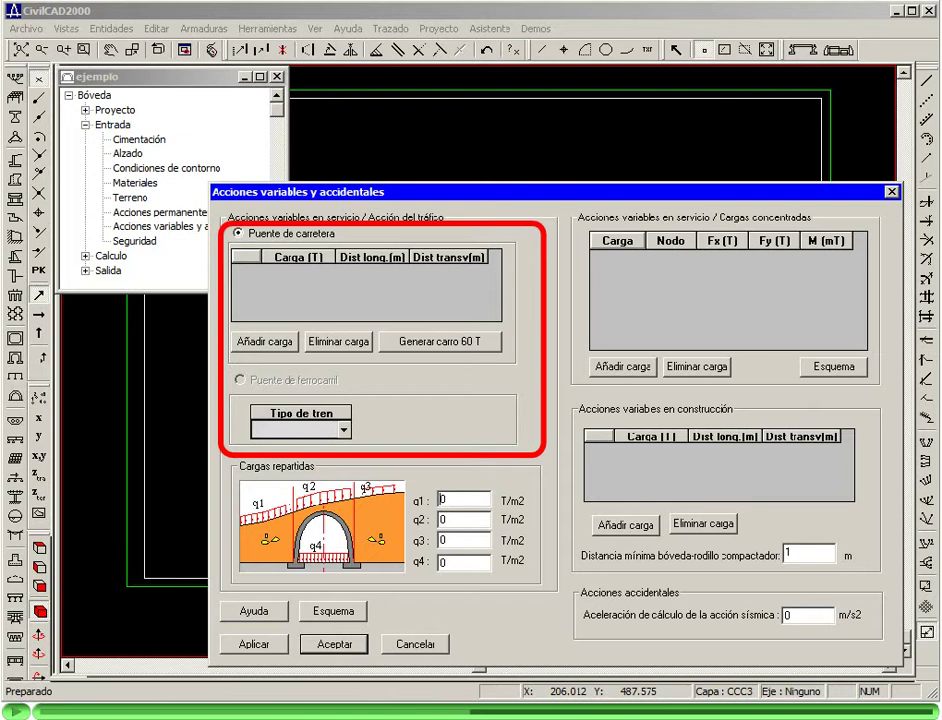
pyautogui.click(449, 346)
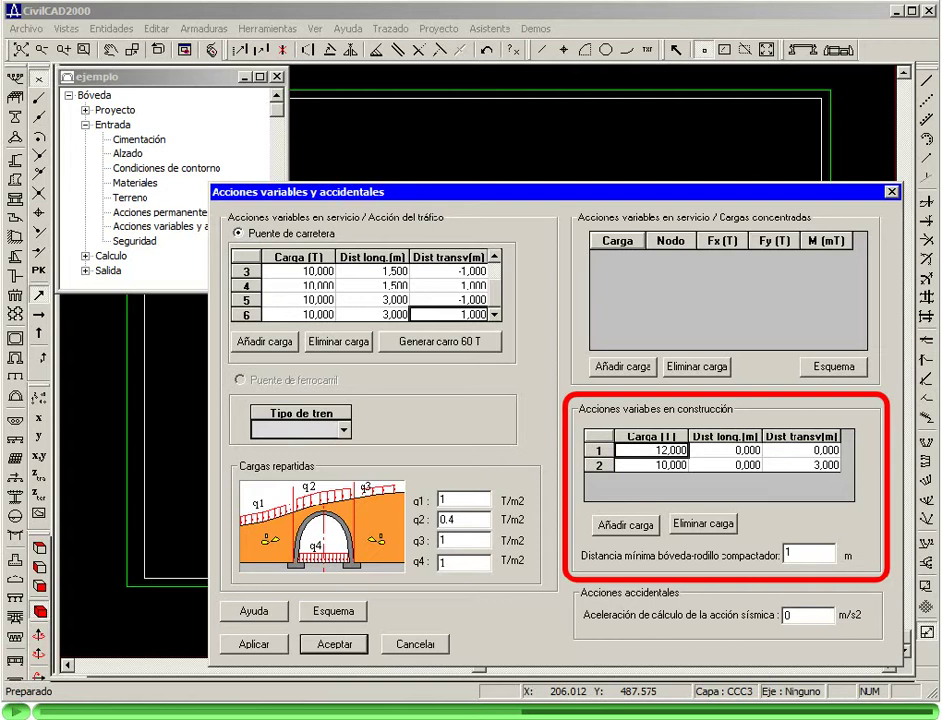
# - Set the design acceleration of the seismic action to 0.8 m/s2 and accept the variable and accidental actions
pyautogui.click(820, 615)
pyautogui.write('.8')
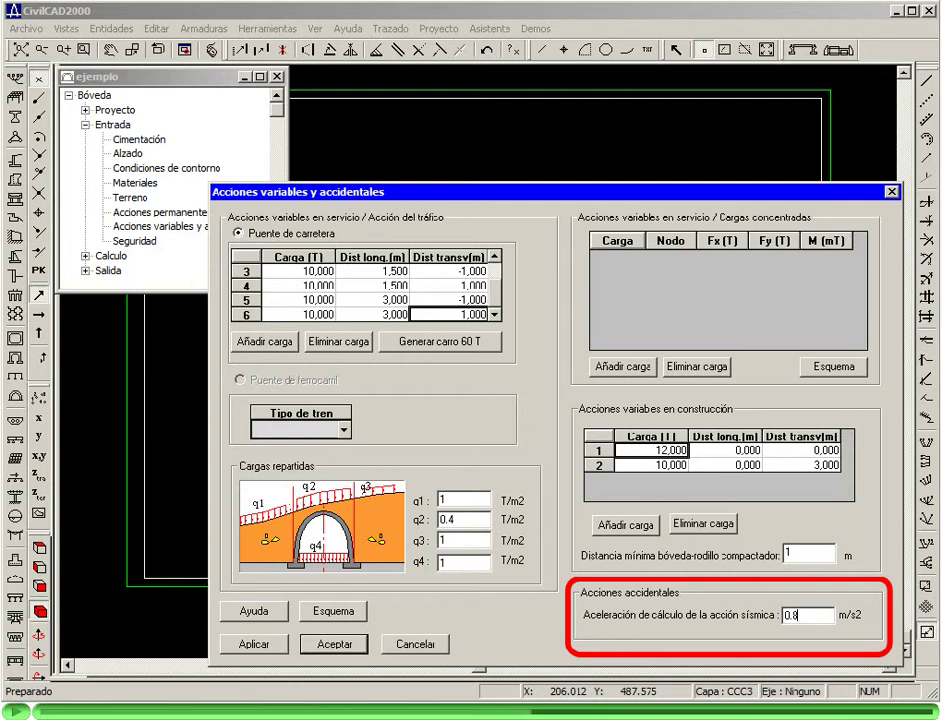
pyautogui.click(335, 644)
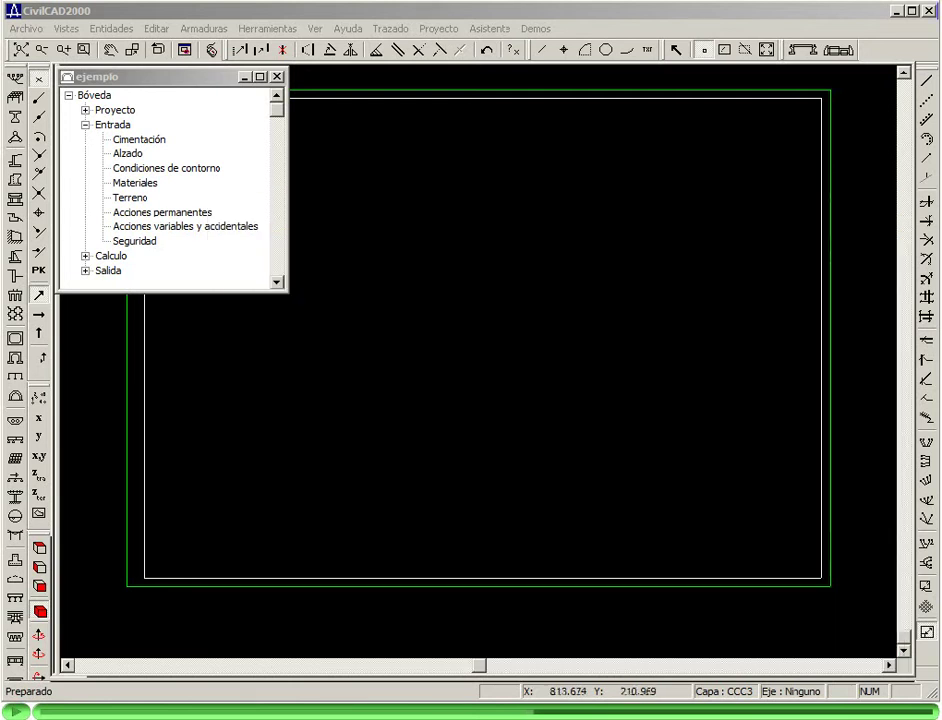
# - Accept the safety factors with combination coefficients of 0.6, 0.5 and 0.2
pyautogui.doubleClick(140, 243)
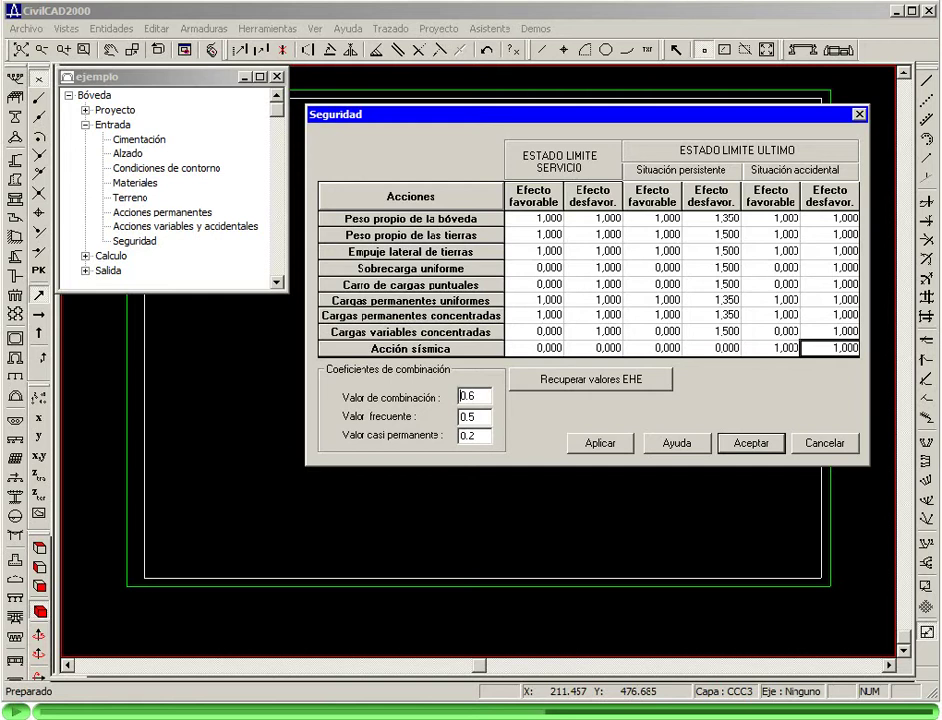
pyautogui.click(748, 443)
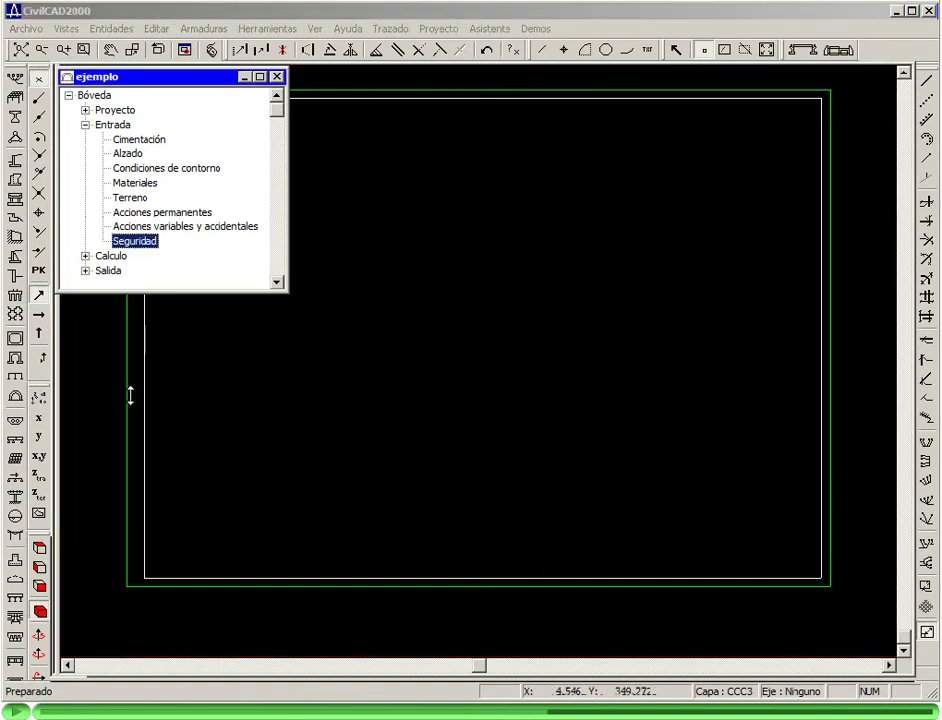
# - Configure the calculation with at-rest earth pressure, a horizontal ballast constant of 2000 T/m2/m and a fill layer height of 0.5 m
pyautogui.click(85, 124)
pyautogui.click(85, 139)
pyautogui.doubleClick(143, 153)
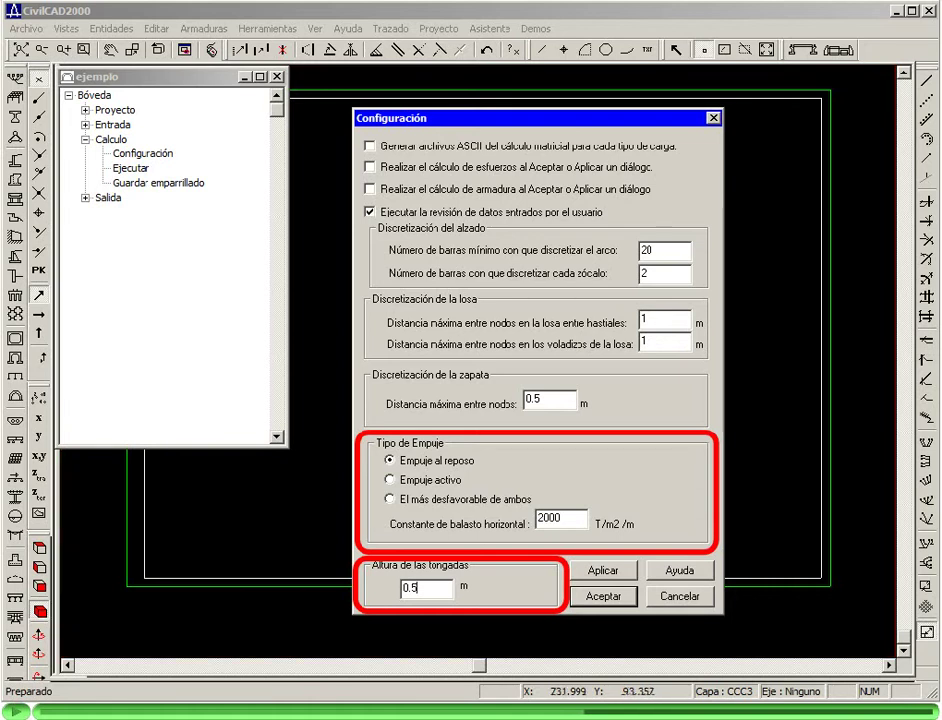
pyautogui.click(610, 600)
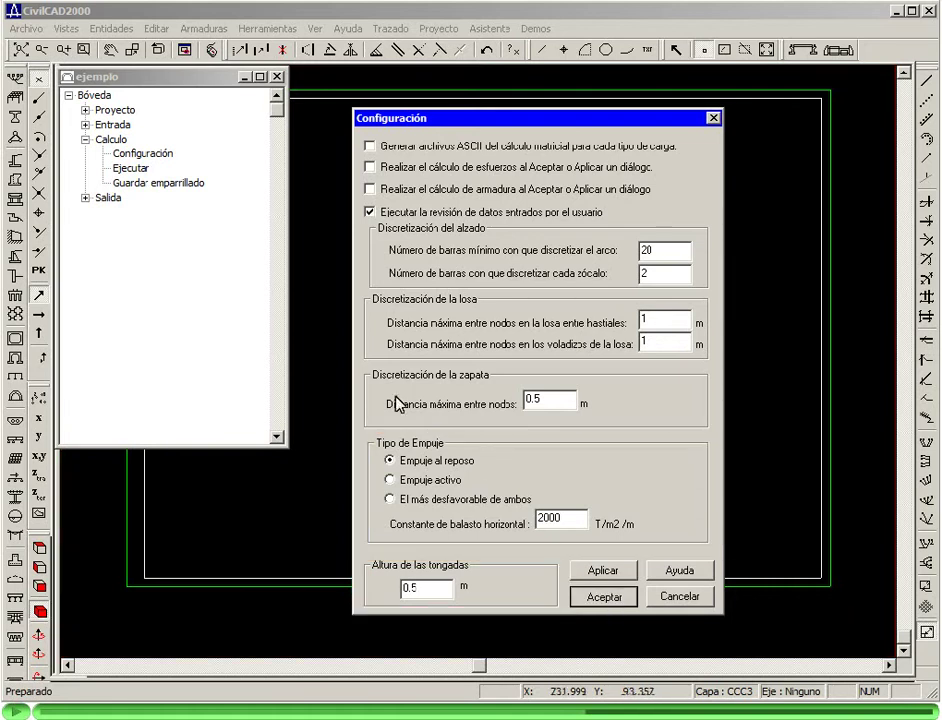
# - Save the project and execute the vault calculation
pyautogui.click(85, 110)
pyautogui.click(128, 227)
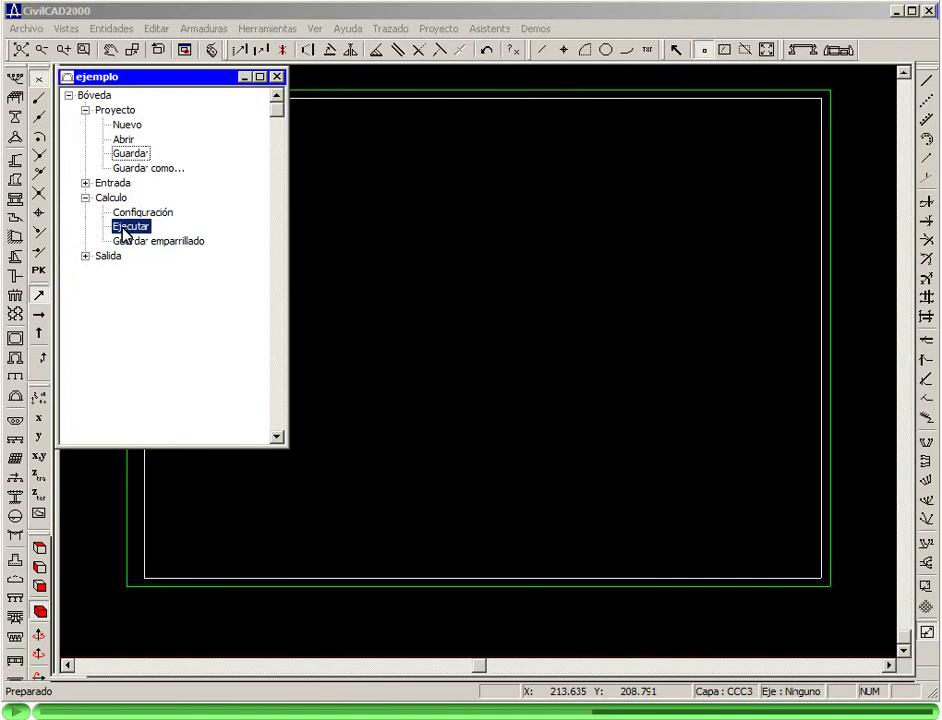
pyautogui.doubleClick(125, 228)
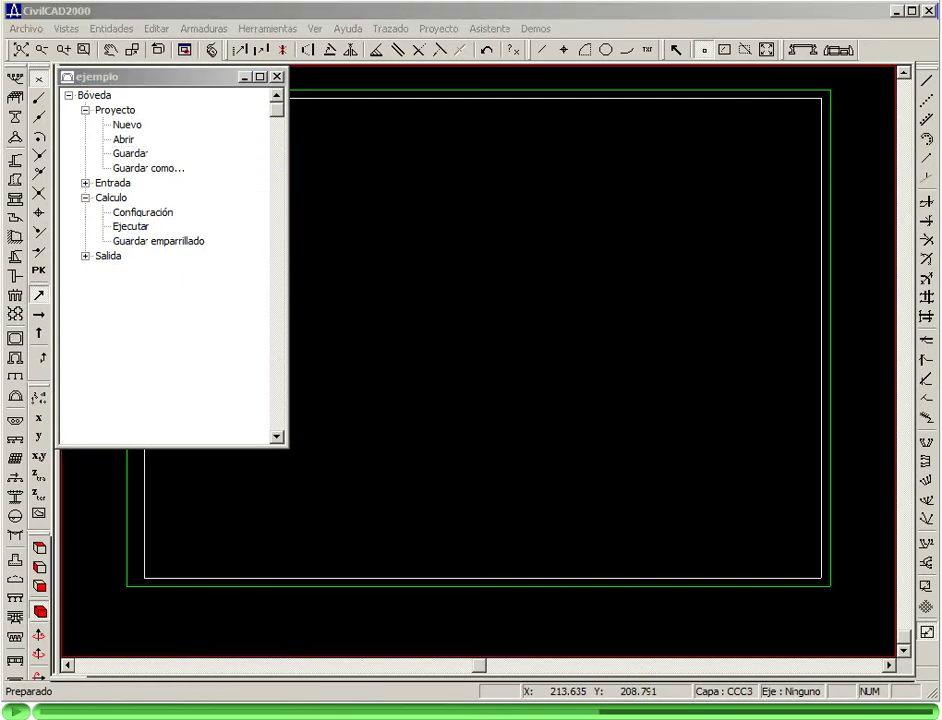
# - Generate the plan drawing of the vault's geometric definition and inspect it together with the cross-section
pyautogui.click(108, 218)
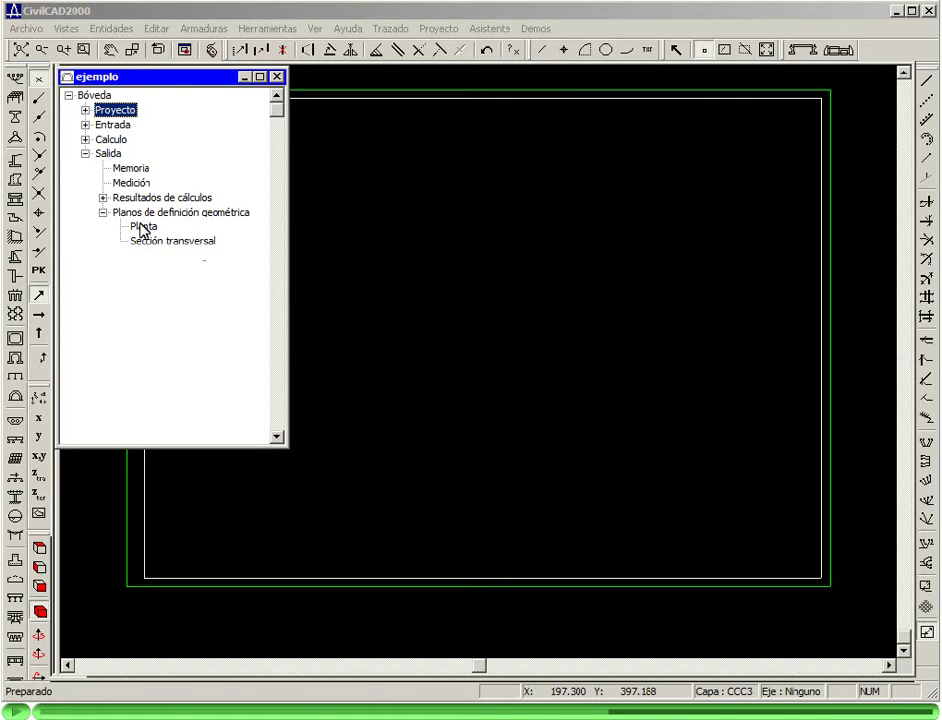
pyautogui.doubleClick(143, 226)
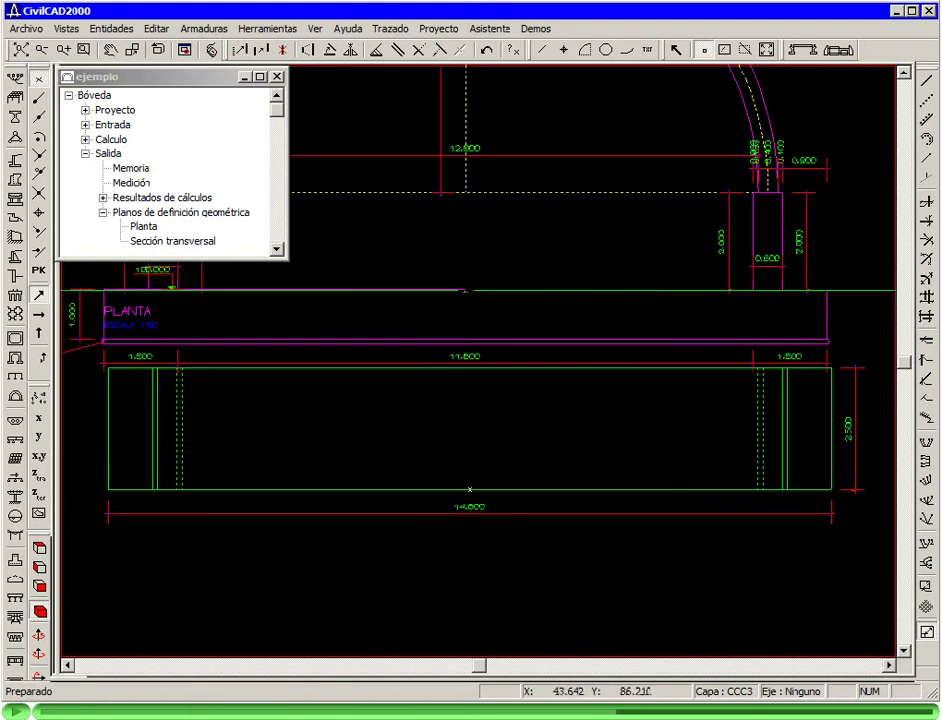
pyautogui.click(277, 76)
pyautogui.click(21, 49)
pyautogui.click(84, 49)
pyautogui.click(361, 284)
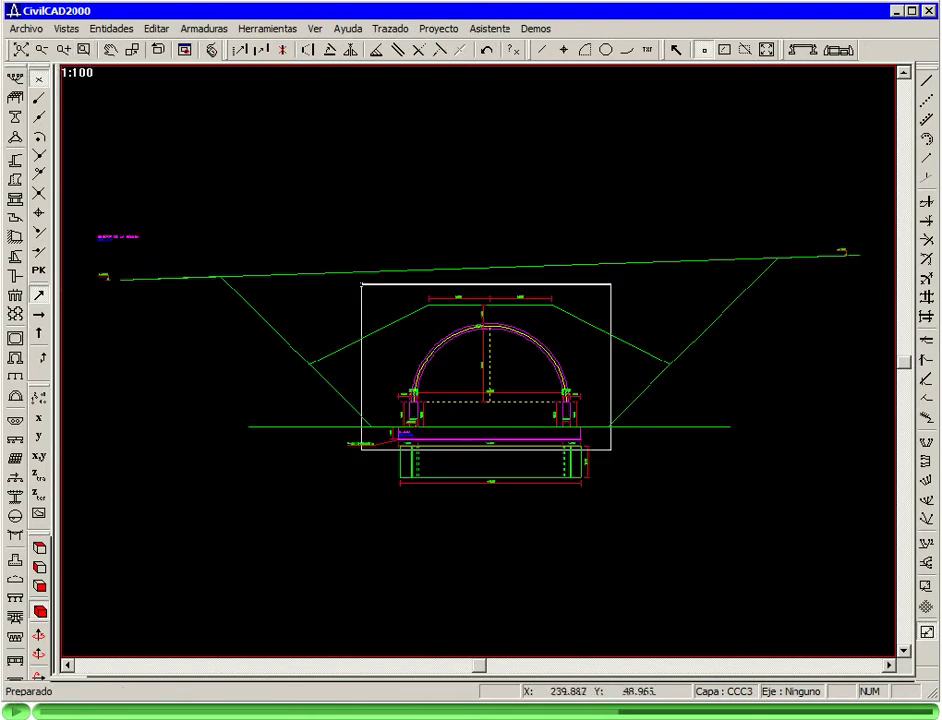
pyautogui.click(611, 450)
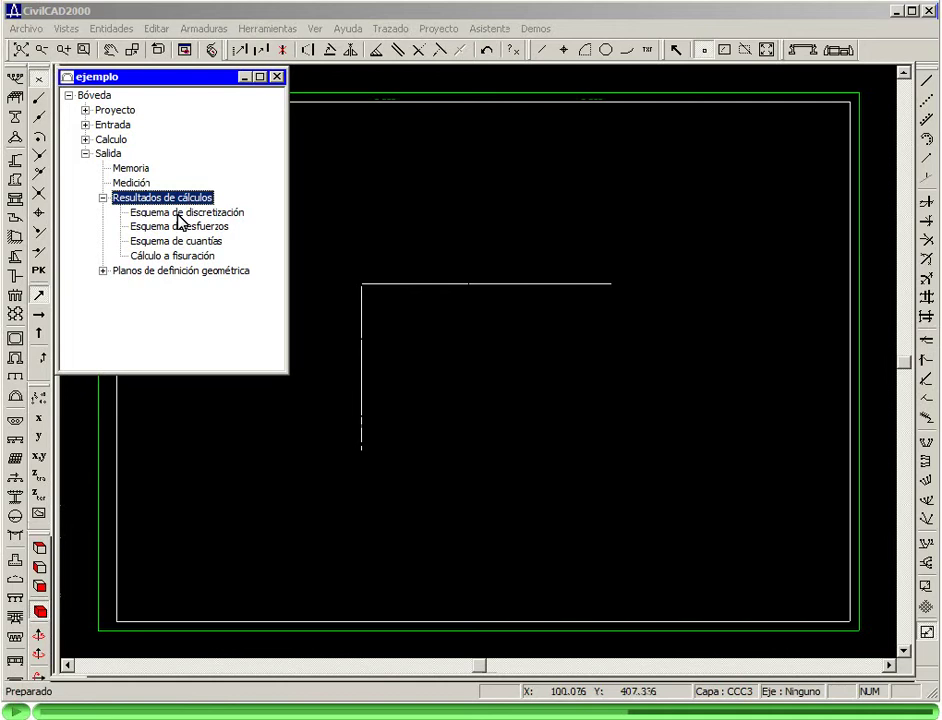
# - Draw the discretization diagram of the vault with node and bar numbering
pyautogui.click(180, 213)
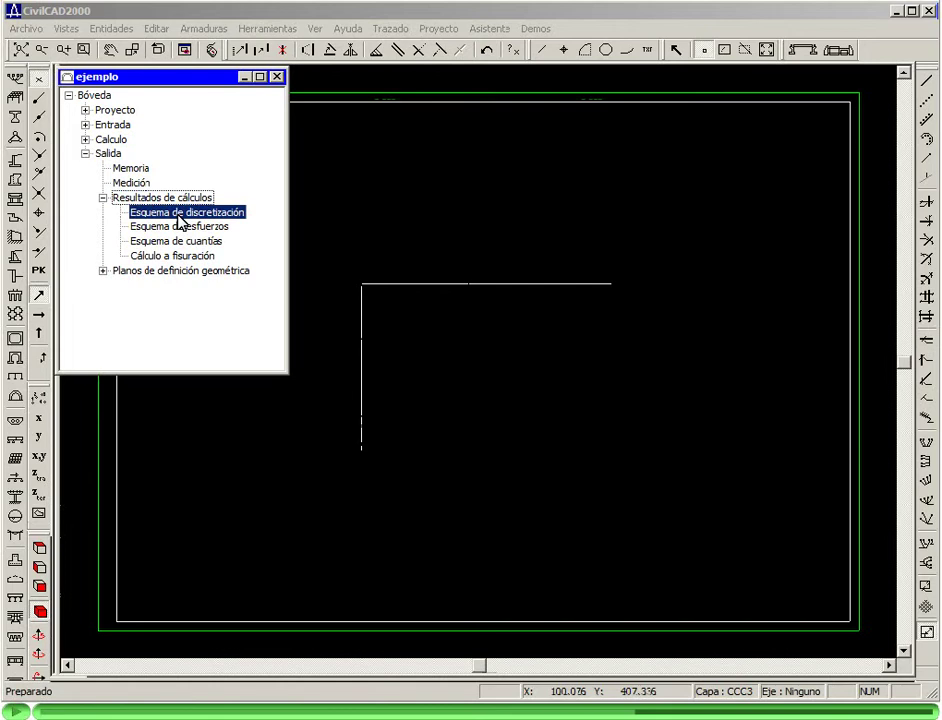
pyautogui.doubleClick(179, 215)
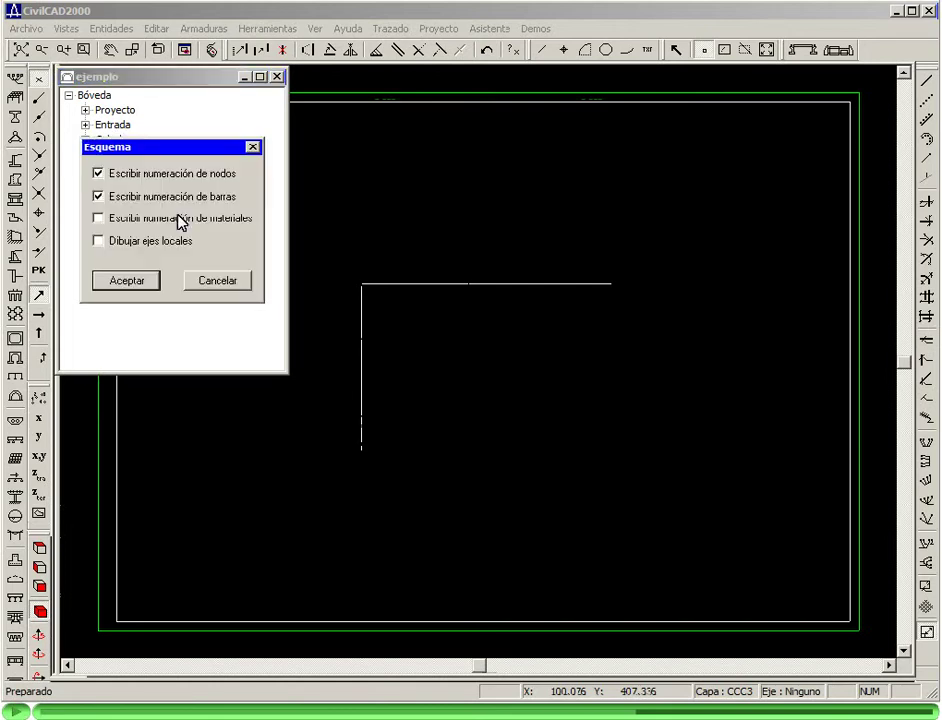
pyautogui.click(124, 281)
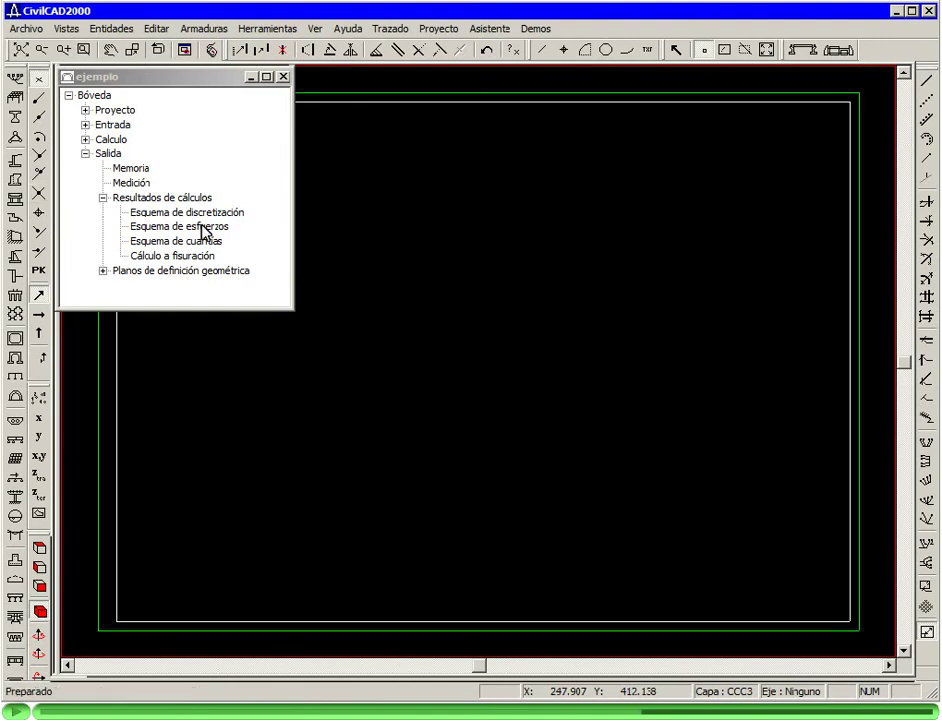
# - Set up a diagram of bending about local axis 2 for the global time envelope in the ultimate limit state, persistent situation
pyautogui.click(204, 228)
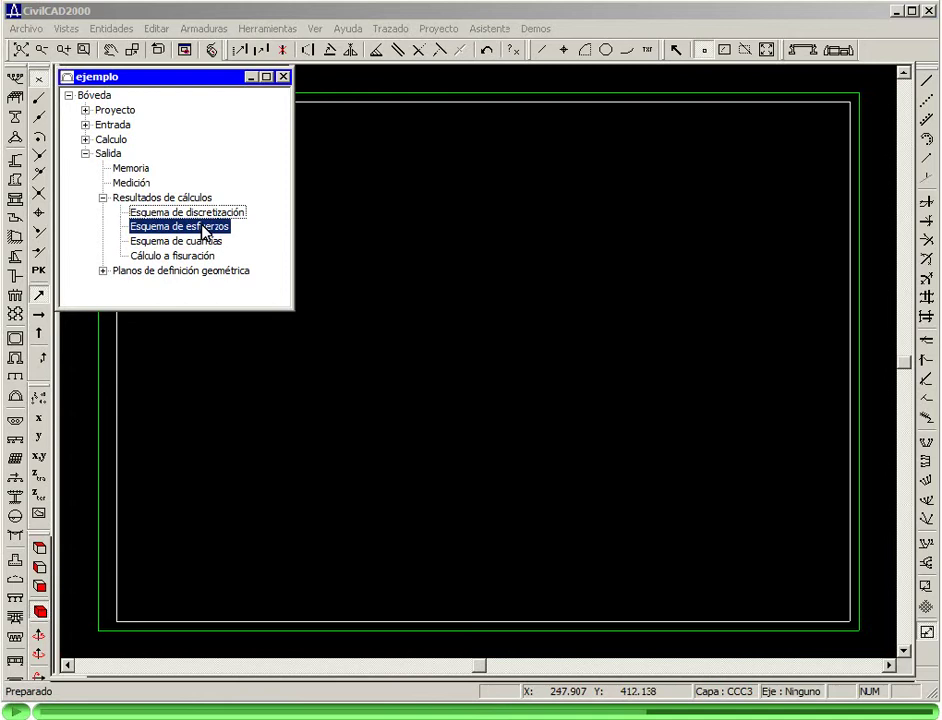
pyautogui.doubleClick(204, 228)
pyautogui.click(438, 127)
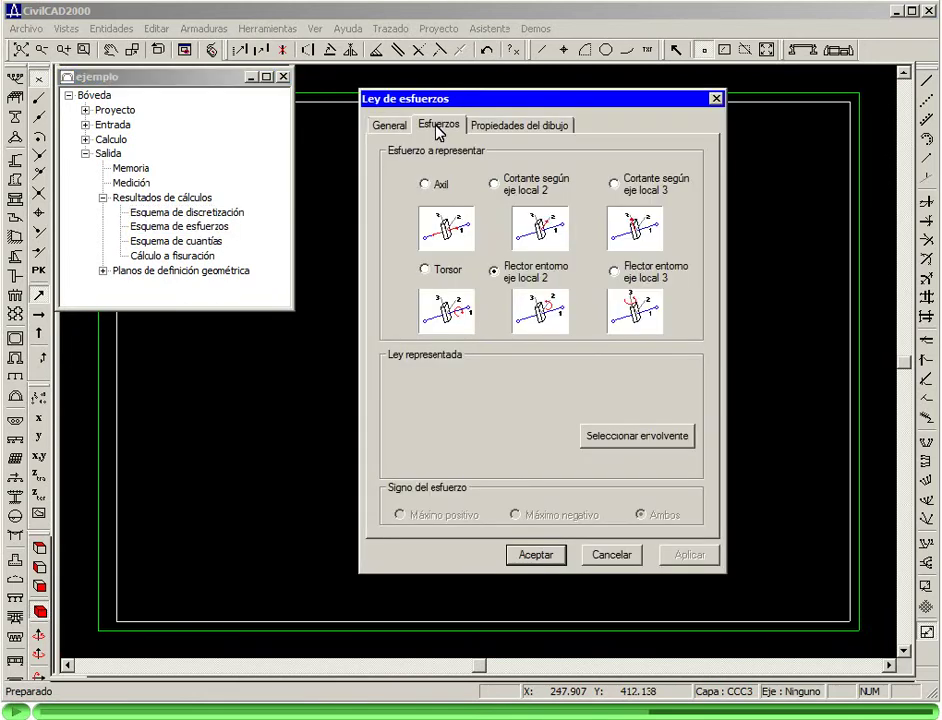
pyautogui.click(615, 441)
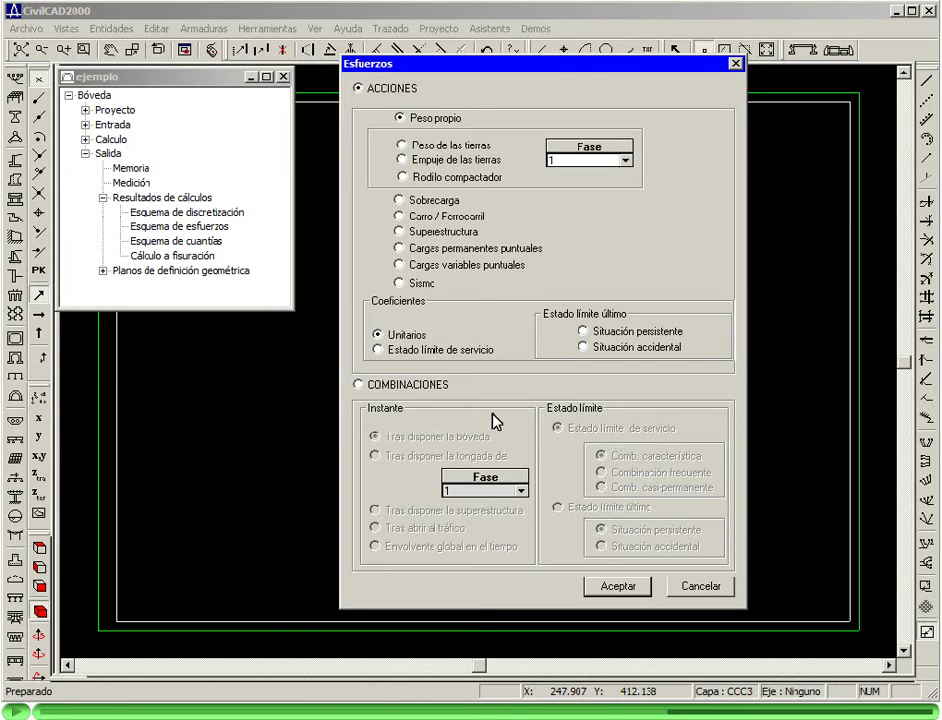
pyautogui.click(372, 390)
pyautogui.click(420, 546)
pyautogui.click(560, 507)
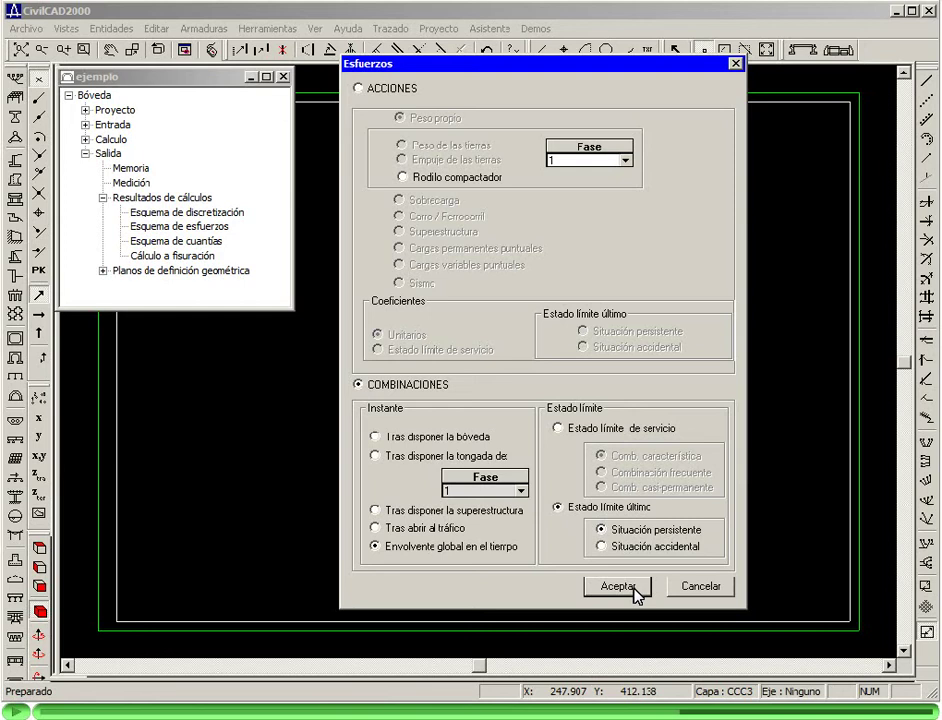
pyautogui.click(634, 588)
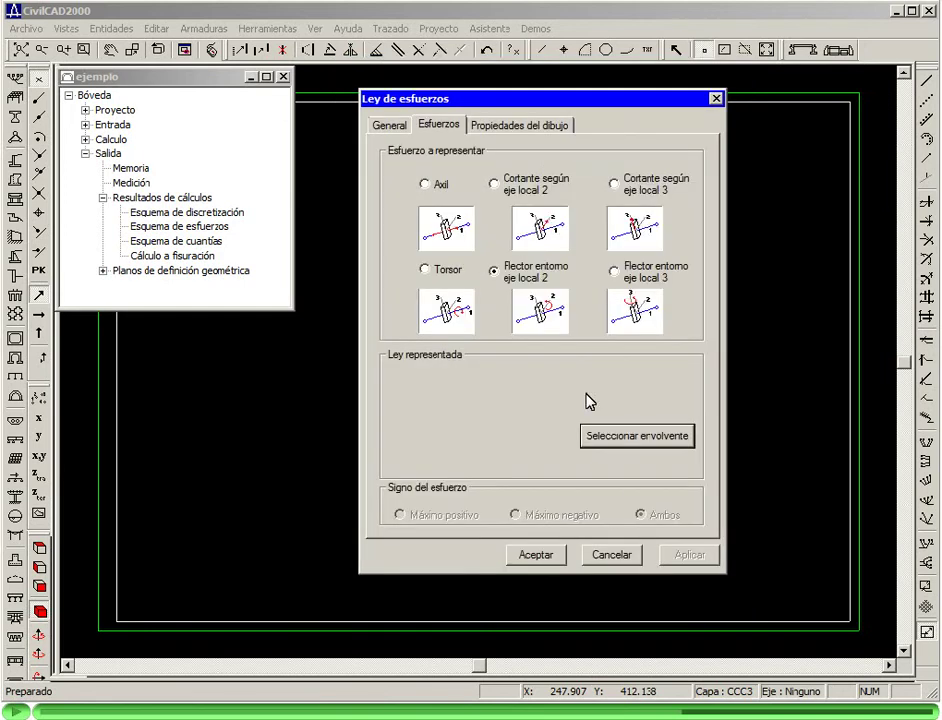
# - Have the bending diagram's values written at both bar ends and draw it at scale 1:100
pyautogui.click(519, 125)
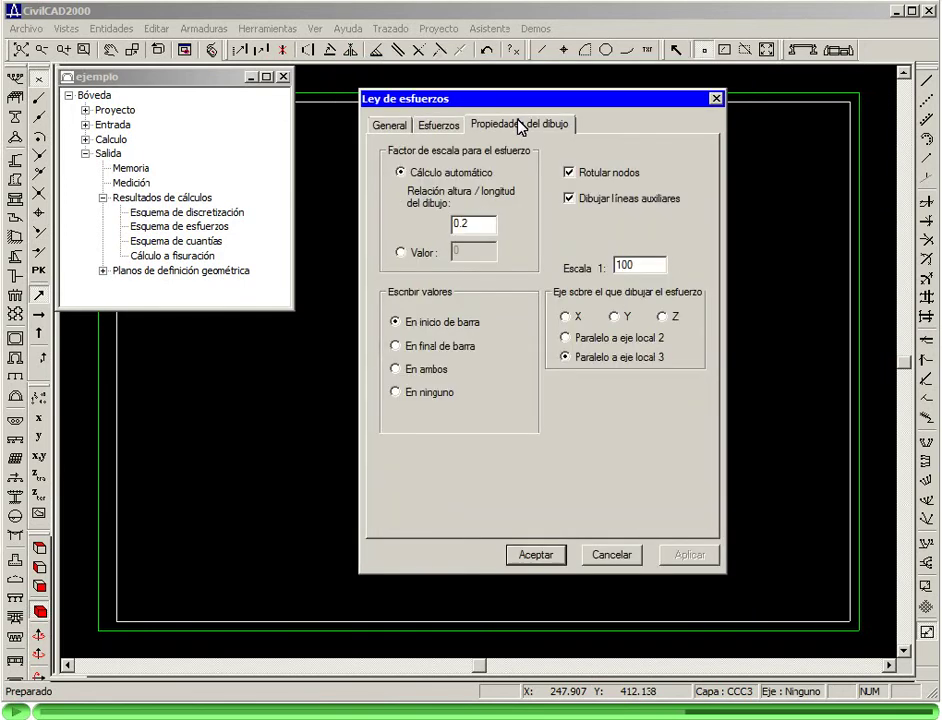
pyautogui.click(415, 376)
pyautogui.click(536, 555)
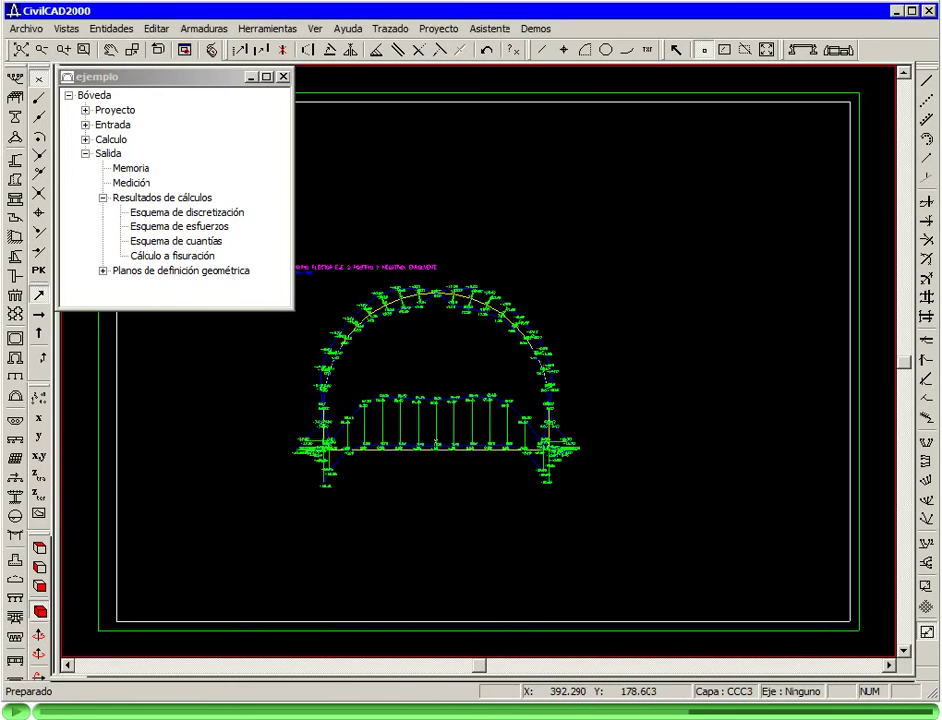
pyautogui.click(251, 80)
pyautogui.click(84, 50)
pyautogui.moveTo(261, 247); pyautogui.dragTo(587, 496)
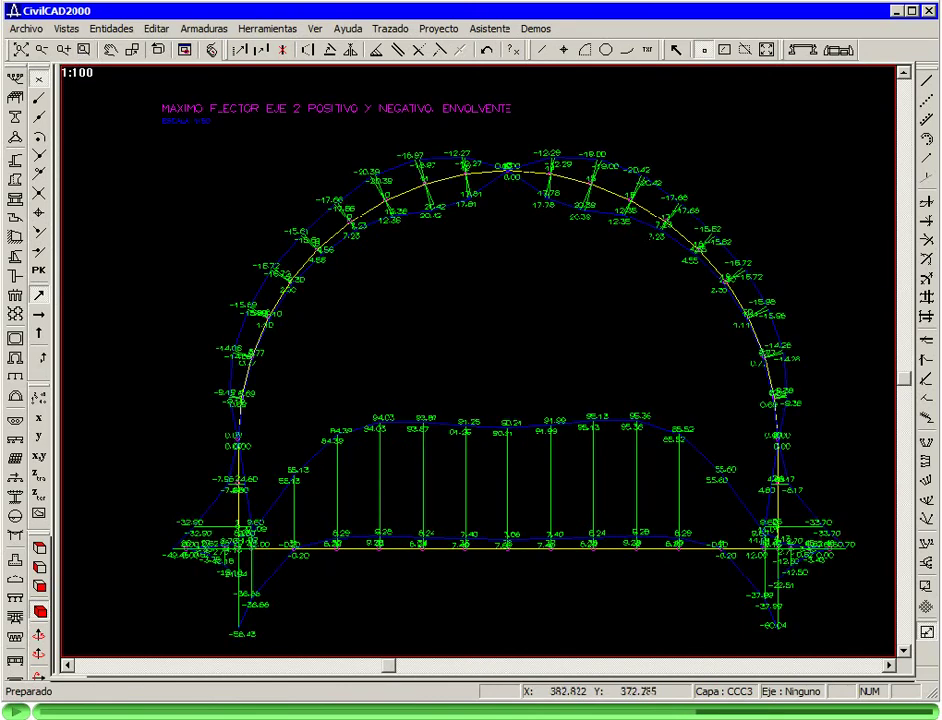
# - Modify the drawn force diagram so that it represents the axial force, and inspect its values
pyautogui.rightClick(530, 172)
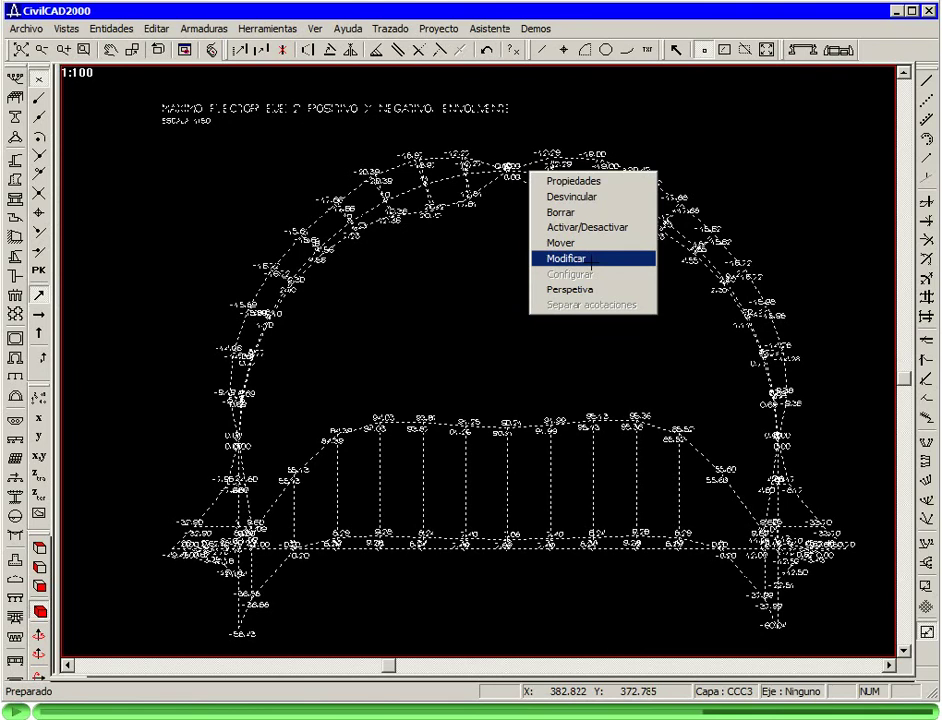
pyautogui.click(592, 259)
pyautogui.click(364, 149)
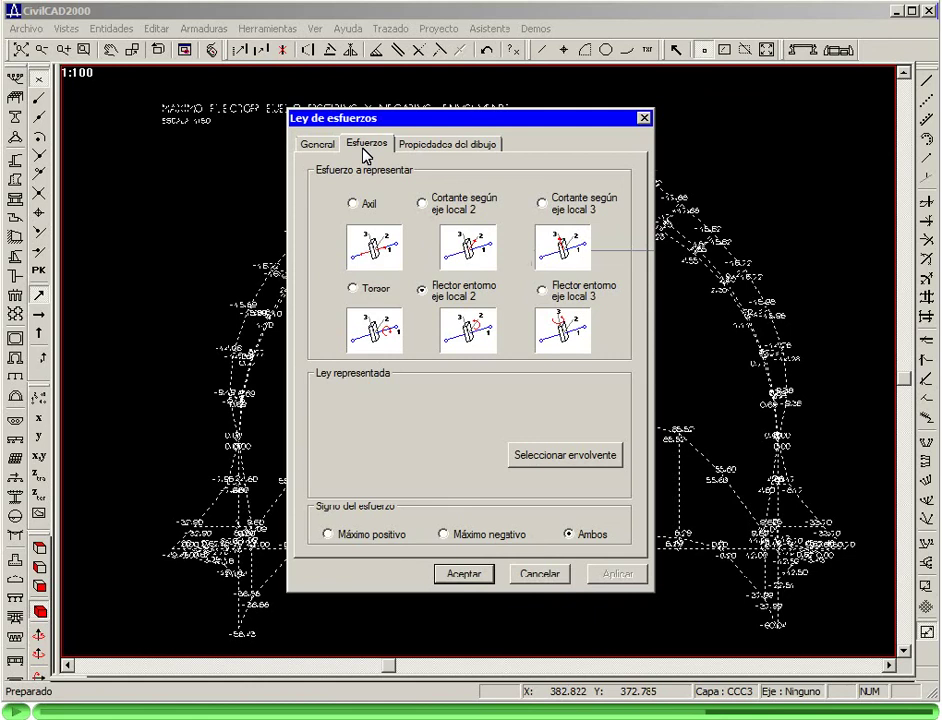
pyautogui.click(377, 206)
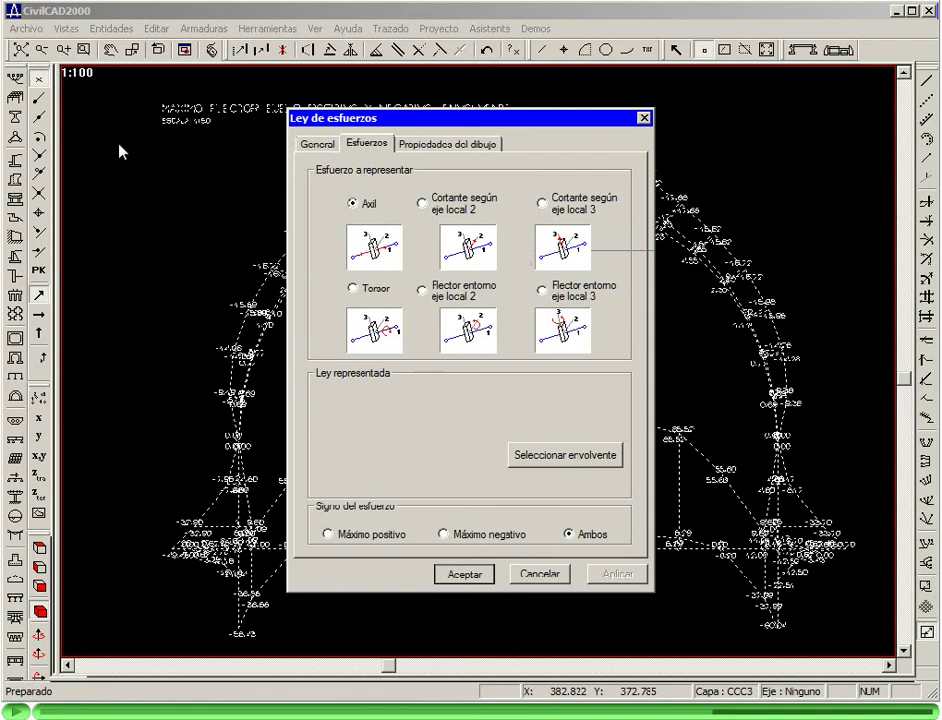
pyautogui.click(41, 51)
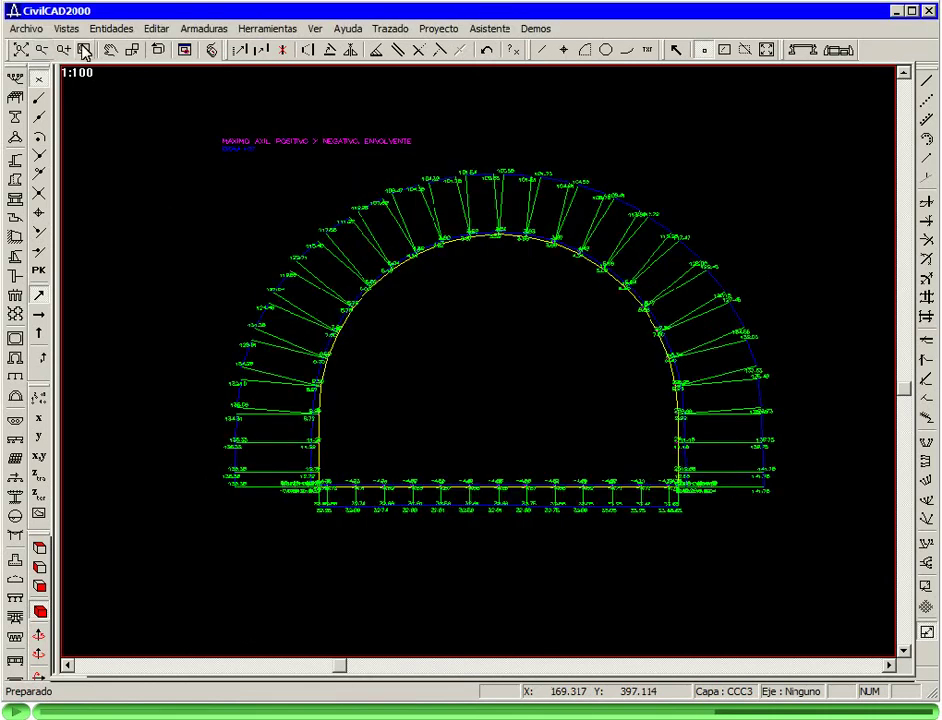
pyautogui.click(85, 52)
pyautogui.moveTo(406, 143); pyautogui.dragTo(540, 355)
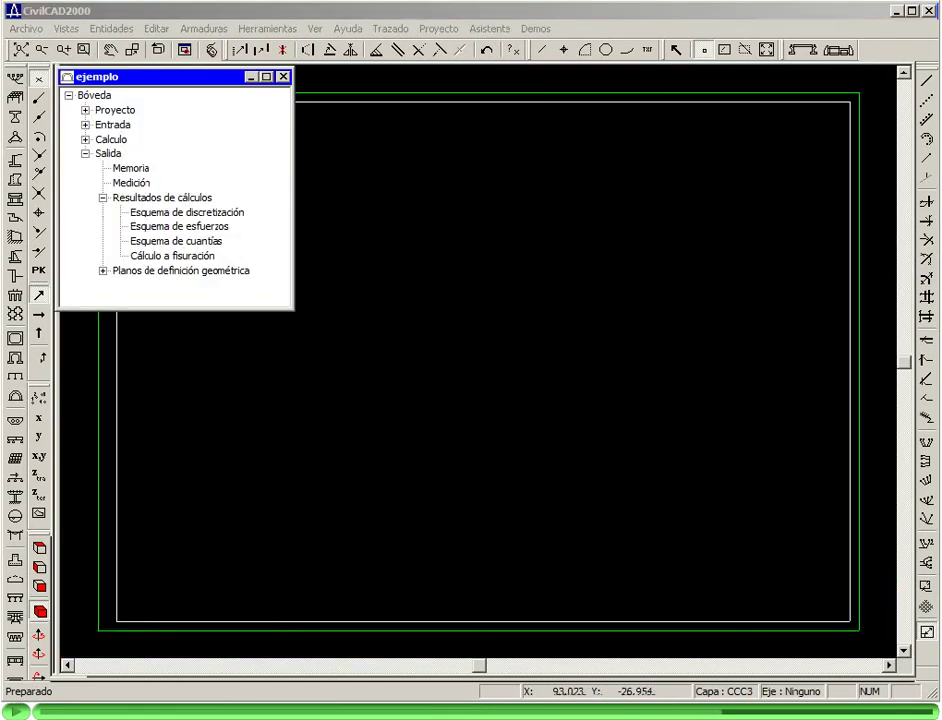
# - Draw the reinforcement quantity diagram for bending in the ultimate limit state, persistent situation, at scale 1:50
pyautogui.click(164, 243)
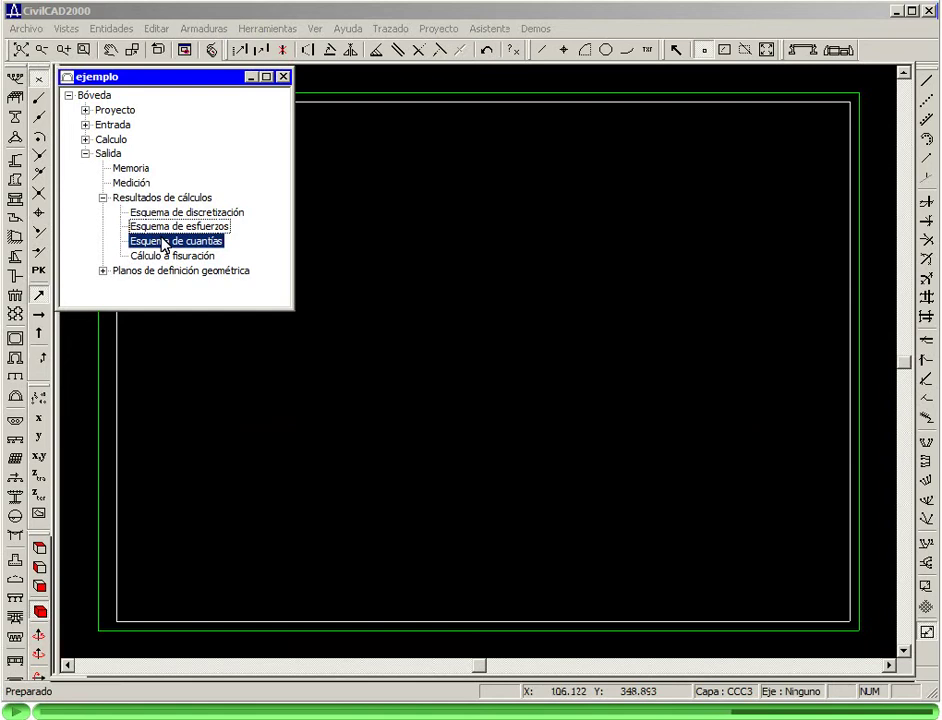
pyautogui.doubleClick(164, 244)
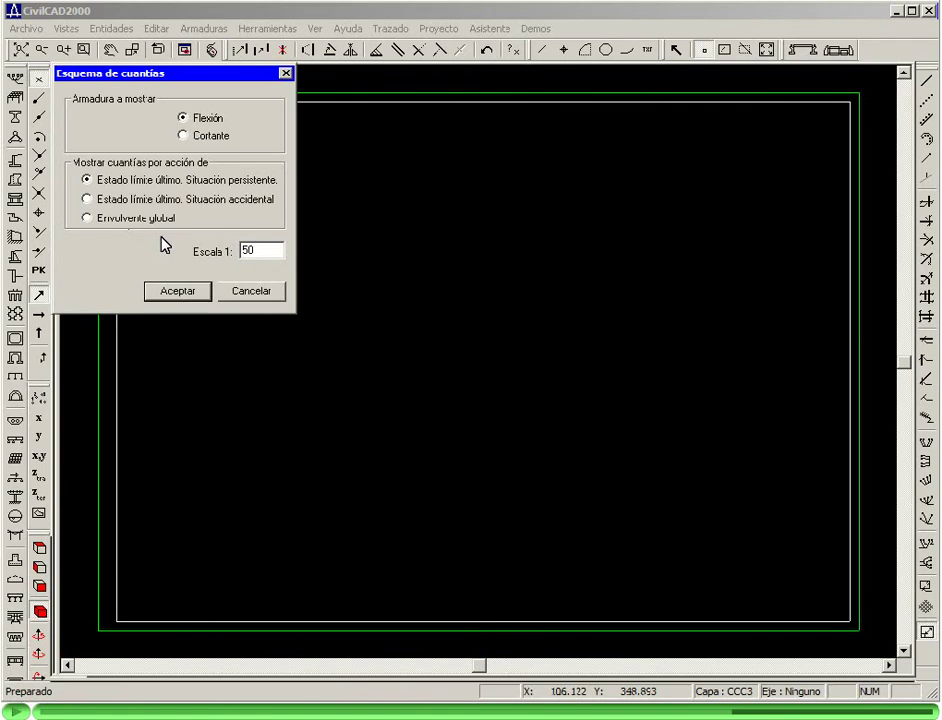
pyautogui.click(183, 292)
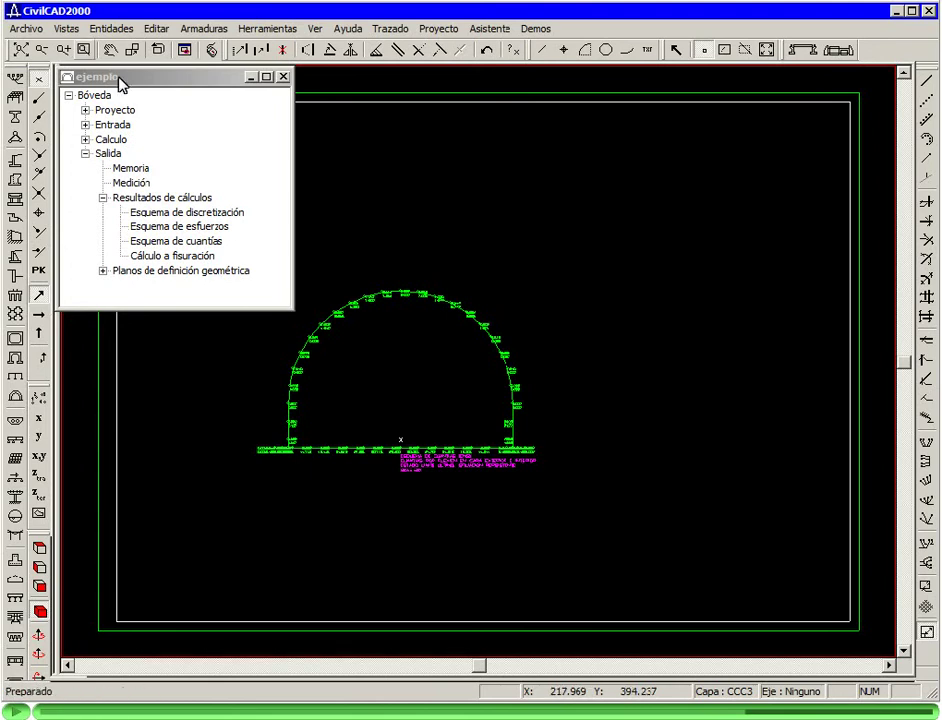
pyautogui.scroll(5, 392, 280)
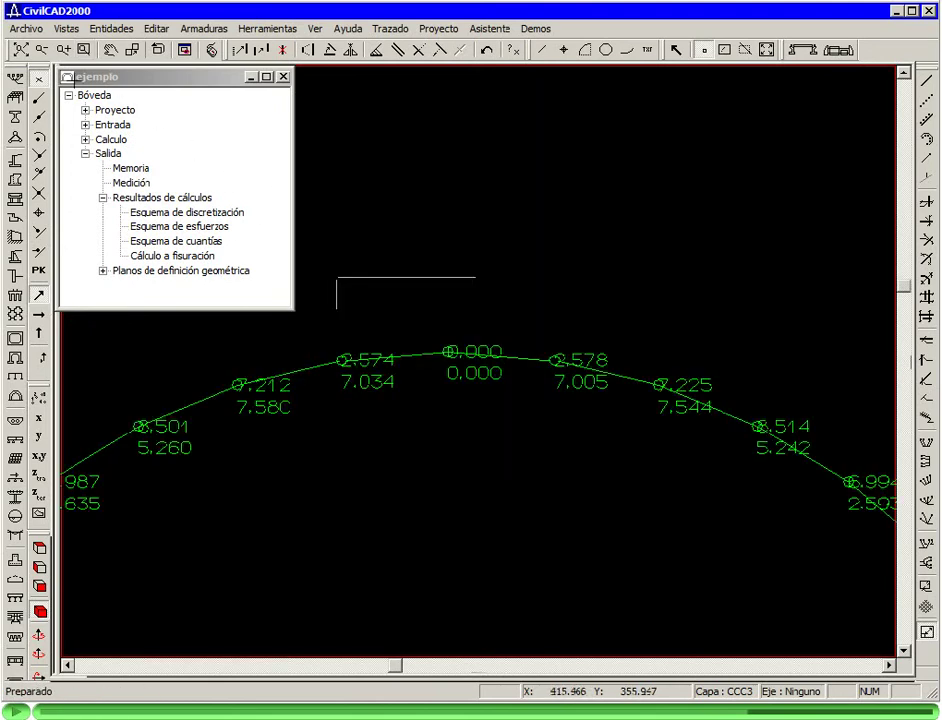
# - Define the cracking calculation with 45 mm covers and 0.3 mm maximum crack widths, and generate the project report as ejemplo
pyautogui.click(168, 256)
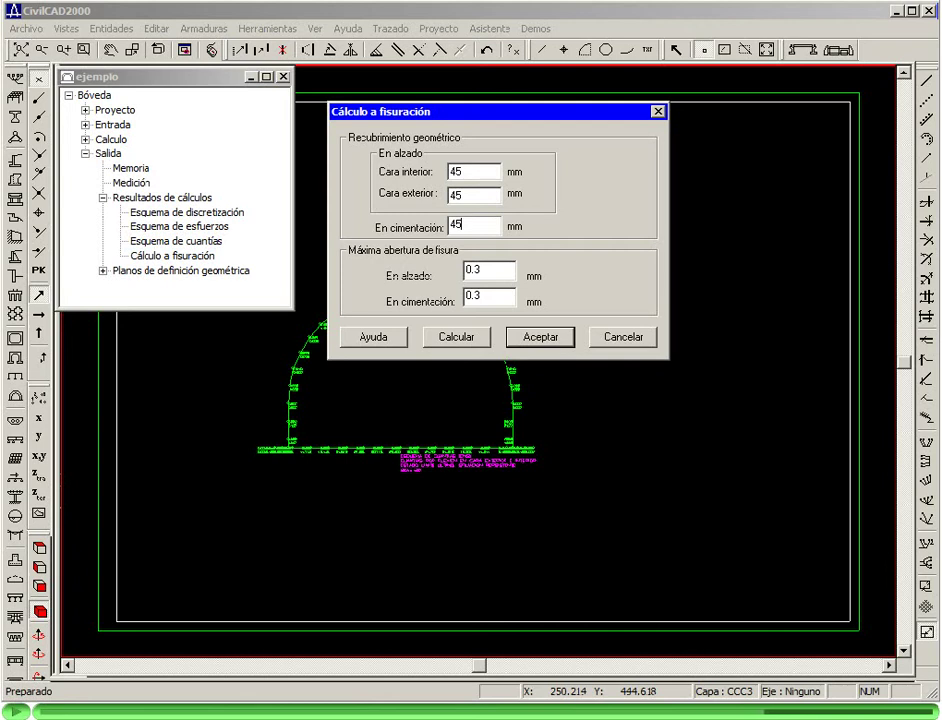
pyautogui.click(541, 337)
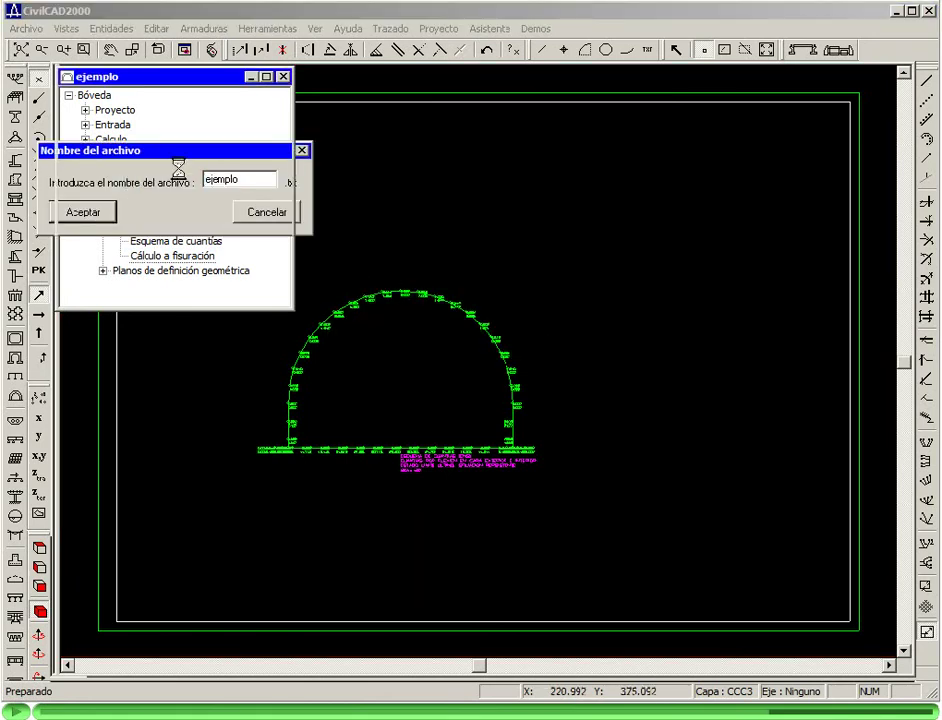
pyautogui.press('Return')
pyautogui.moveTo(544, 452); pyautogui.dragTo(932, 695)
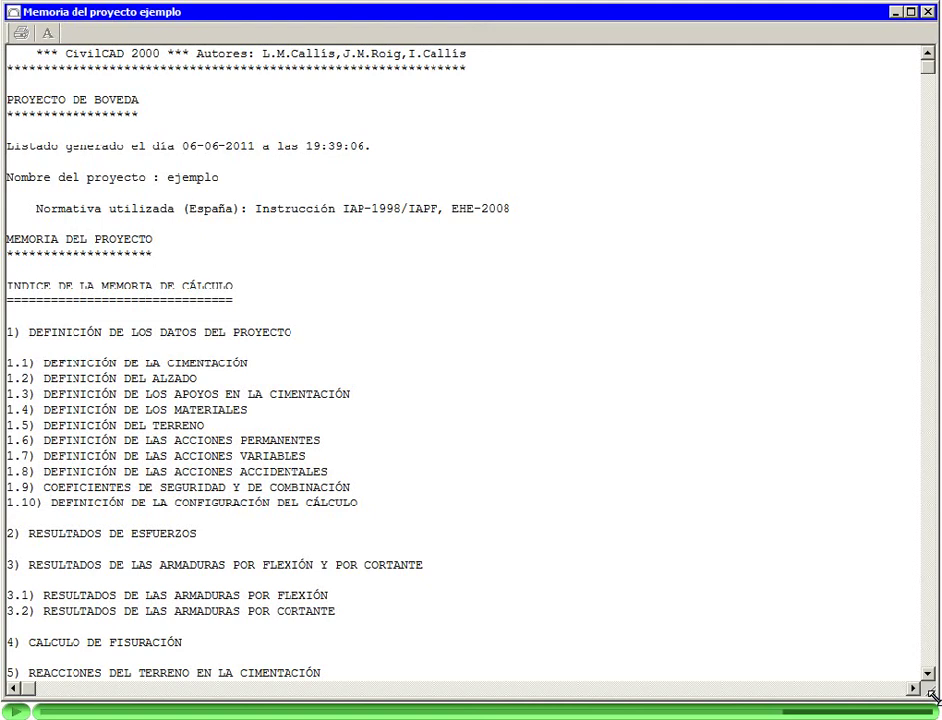
# - Review the project report from the foundation and material definitions through the coefficients to the elevation force results
pyautogui.click(928, 582)
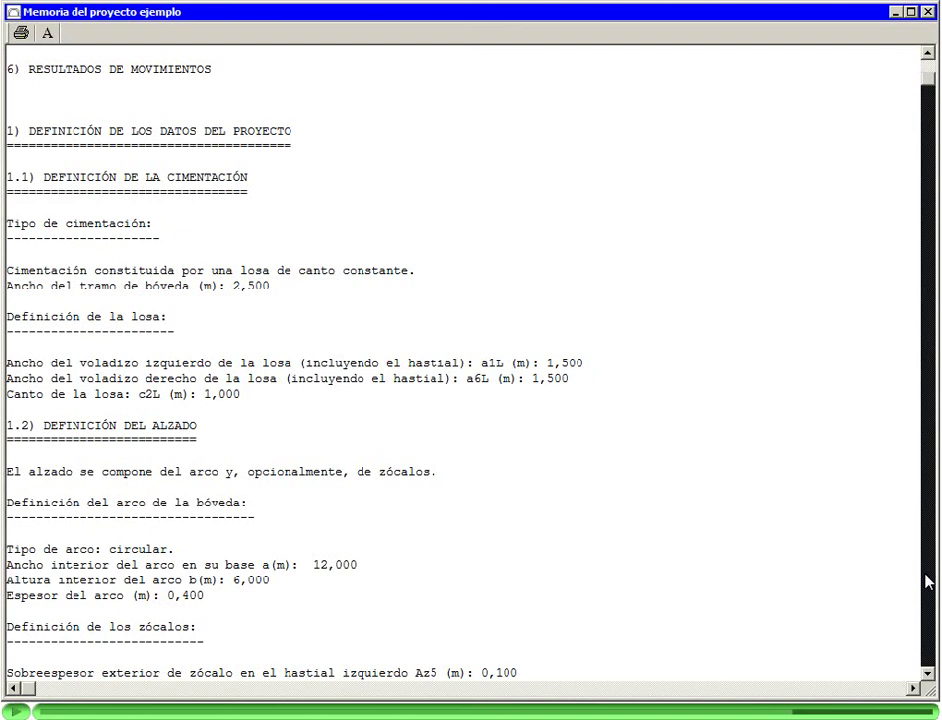
pyautogui.click(928, 582)
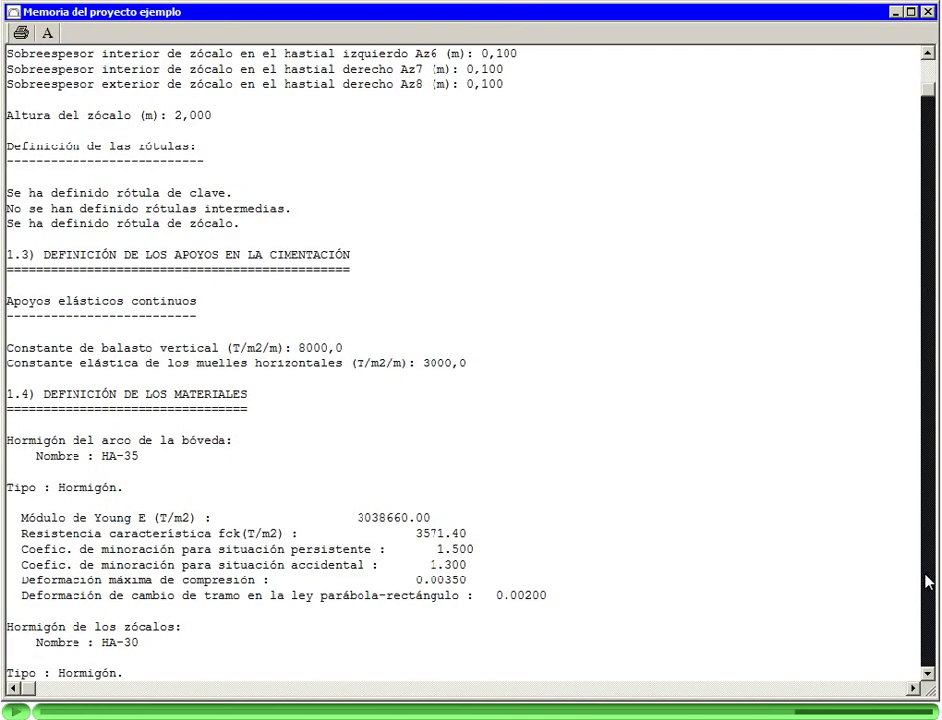
pyautogui.click(928, 582)
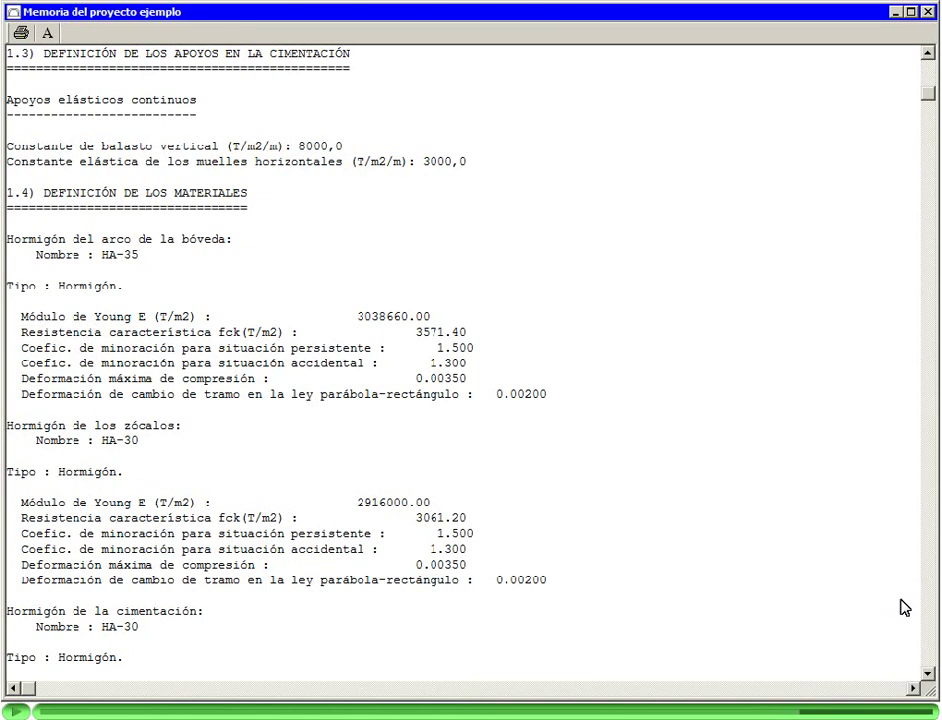
pyautogui.click(929, 600)
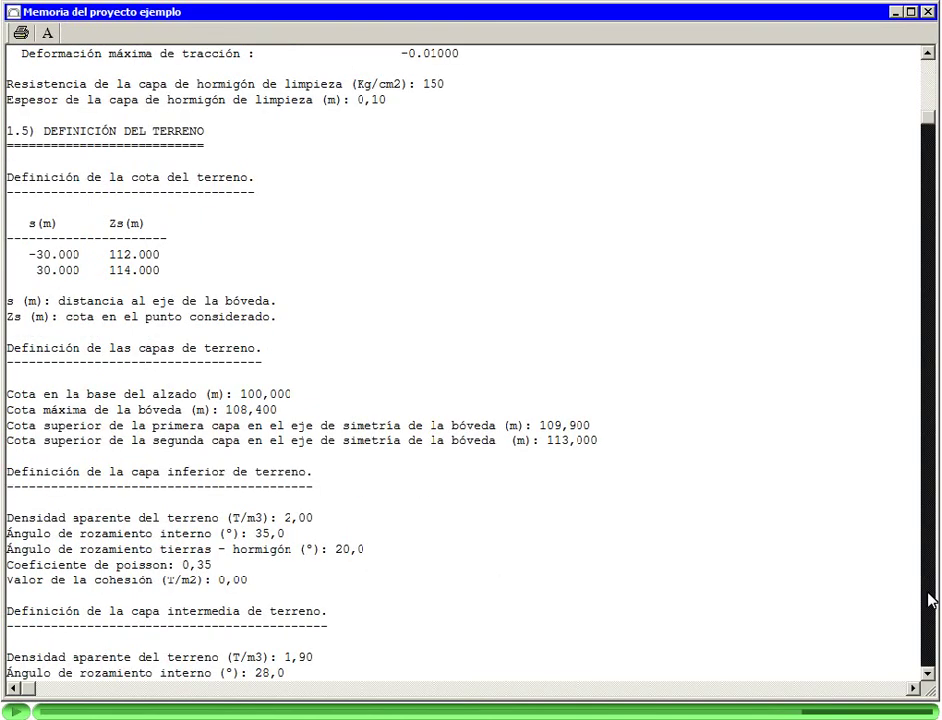
pyautogui.click(929, 600)
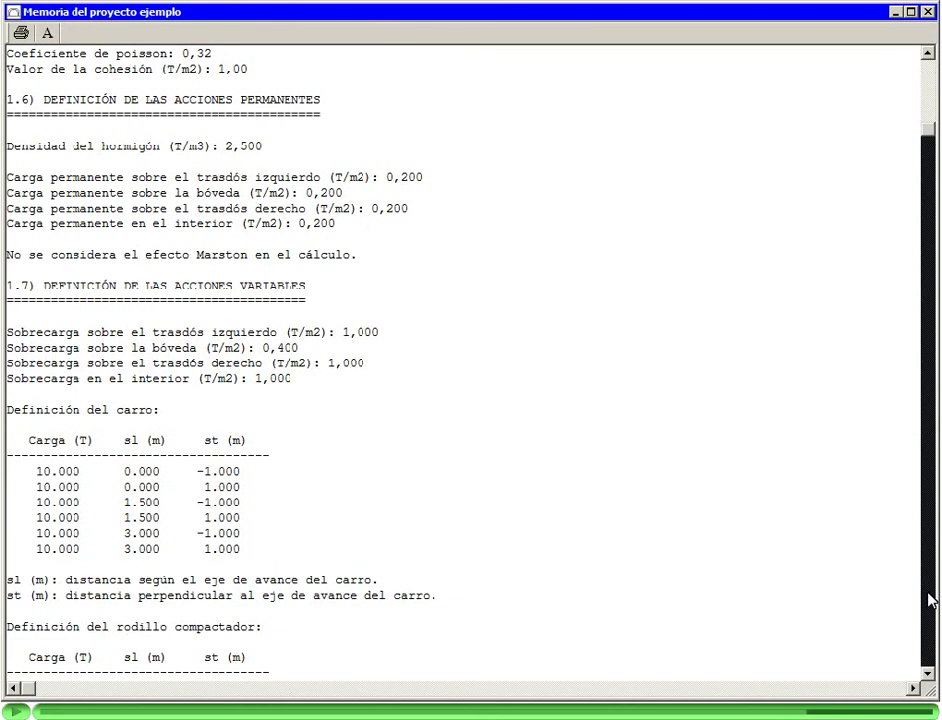
pyautogui.click(929, 600)
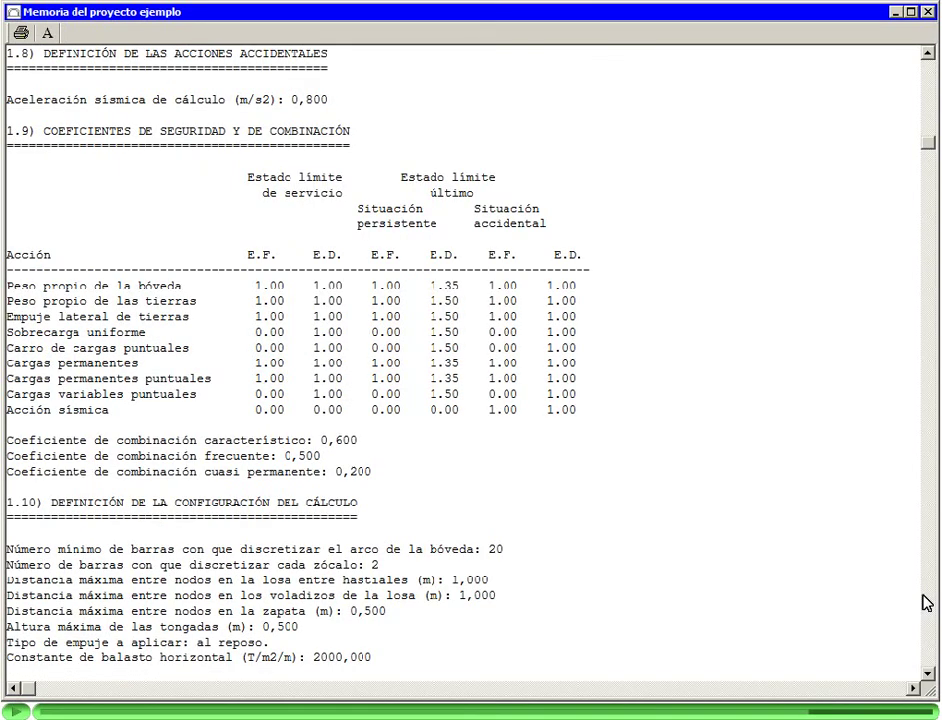
pyautogui.click(929, 603)
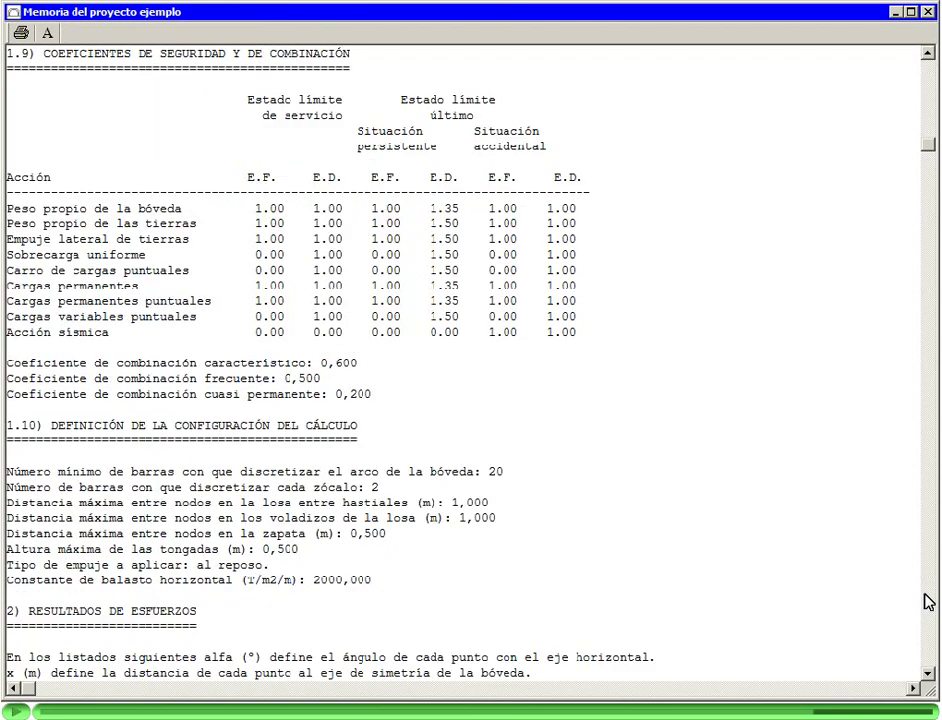
pyautogui.click(929, 602)
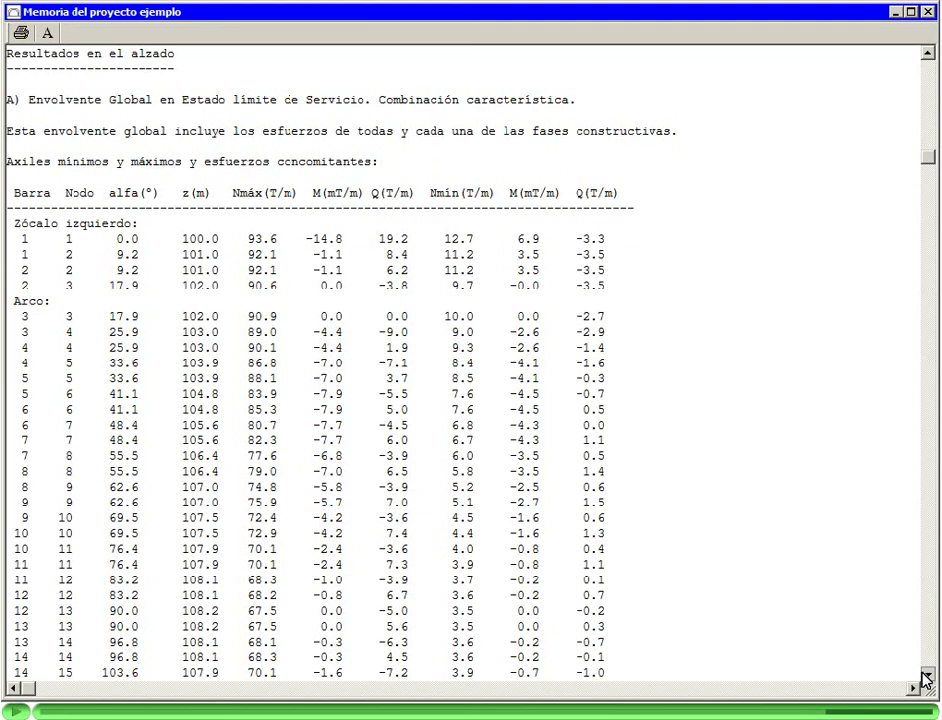
# - Review the report's bending and shear reinforcement results for the elevation and foundation, in persistent and accidental situations
pyautogui.scroll(-15, 917, 627)
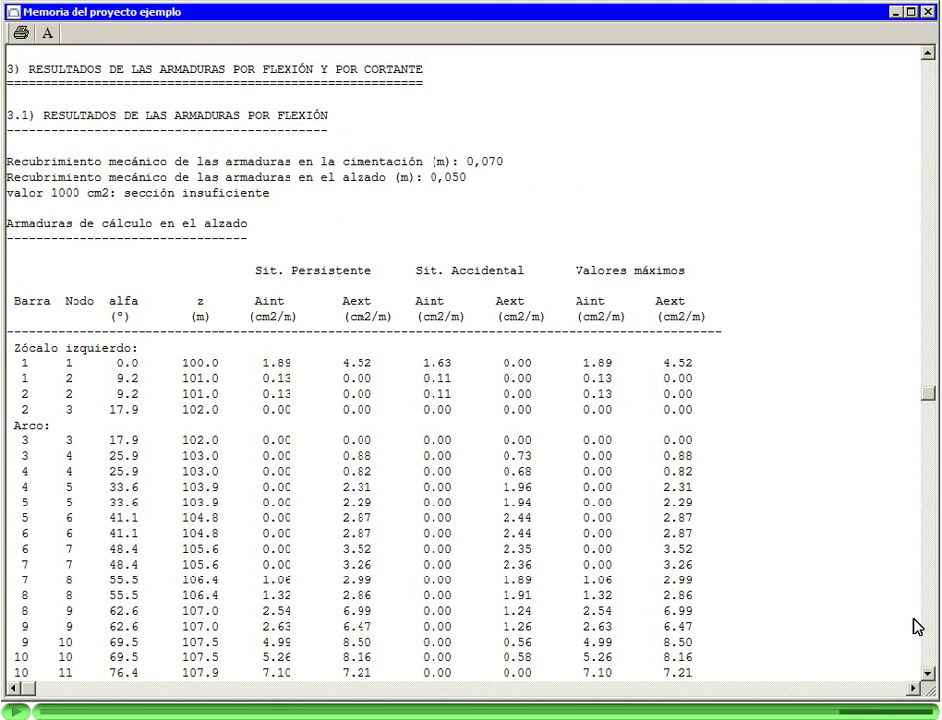
pyautogui.scroll(-15, 916, 627)
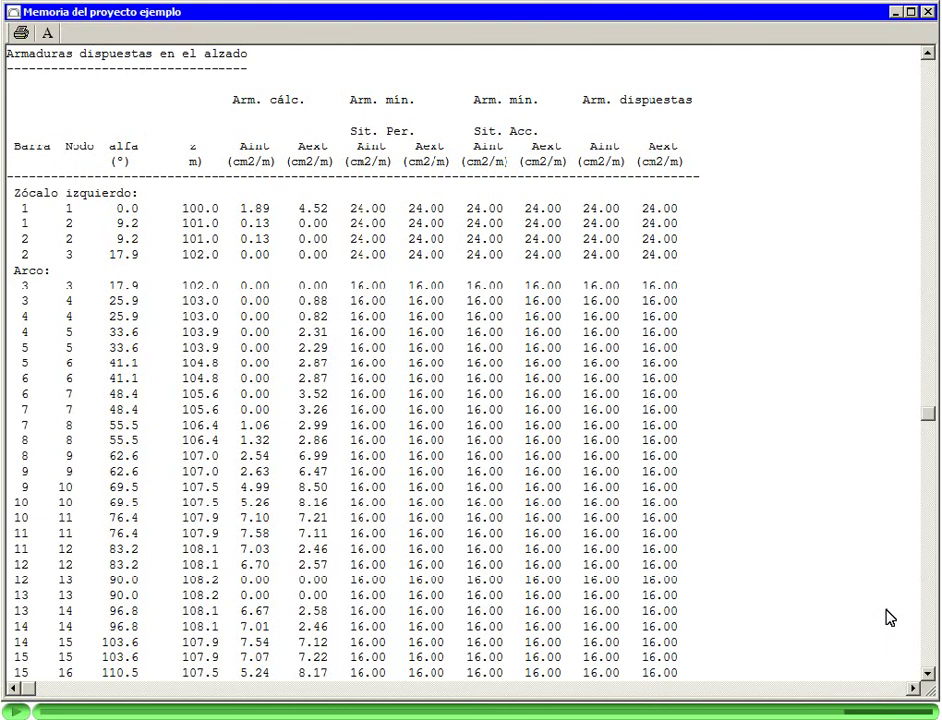
pyautogui.scroll(-5, 900, 612)
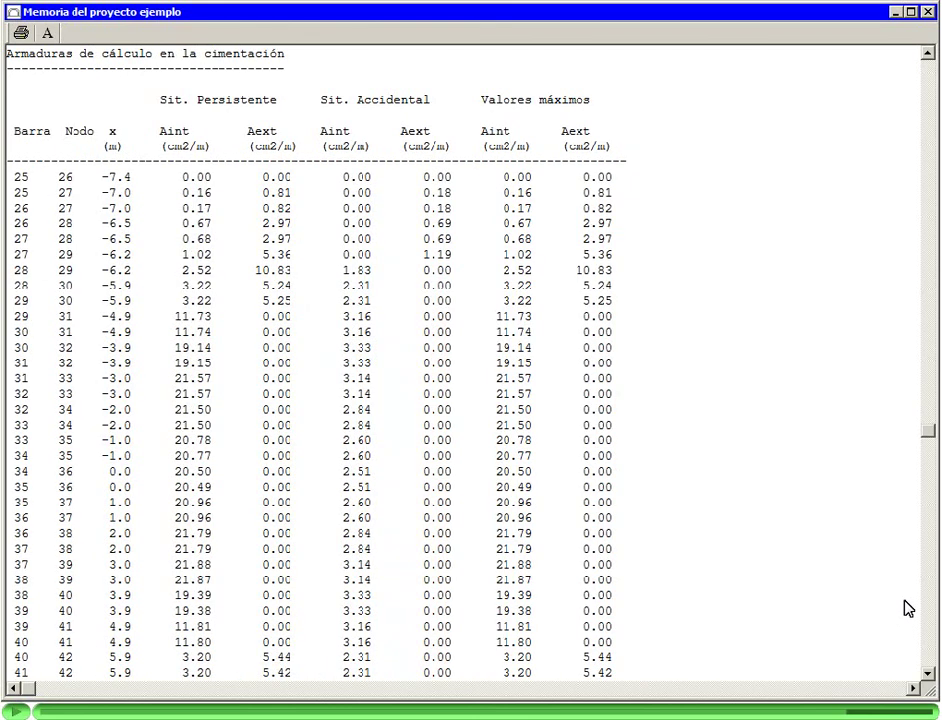
pyautogui.scroll(-5, 906, 608)
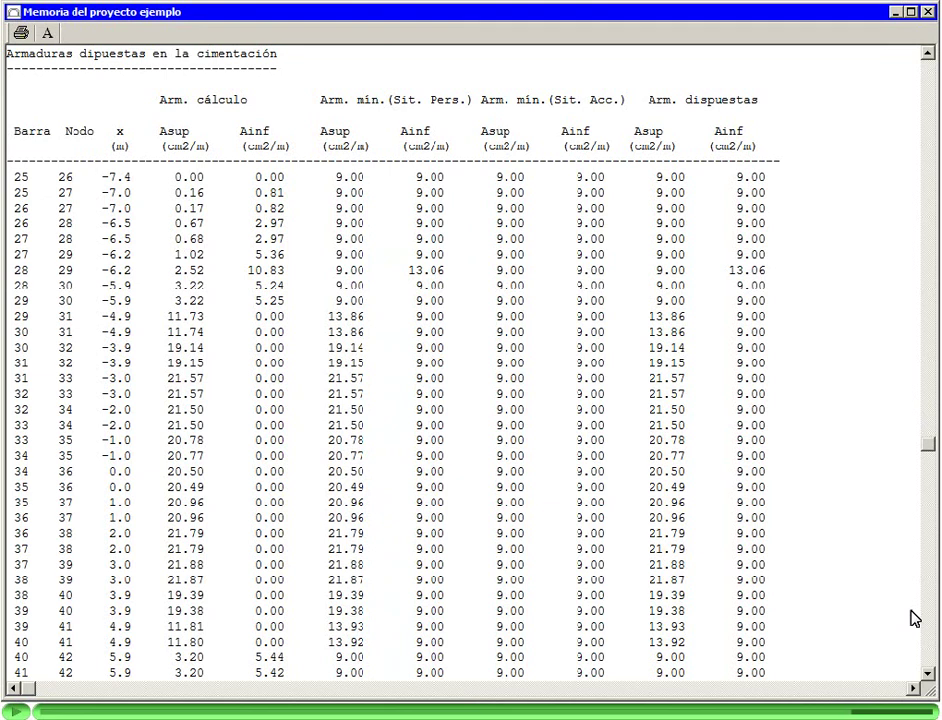
pyautogui.scroll(-5, 914, 618)
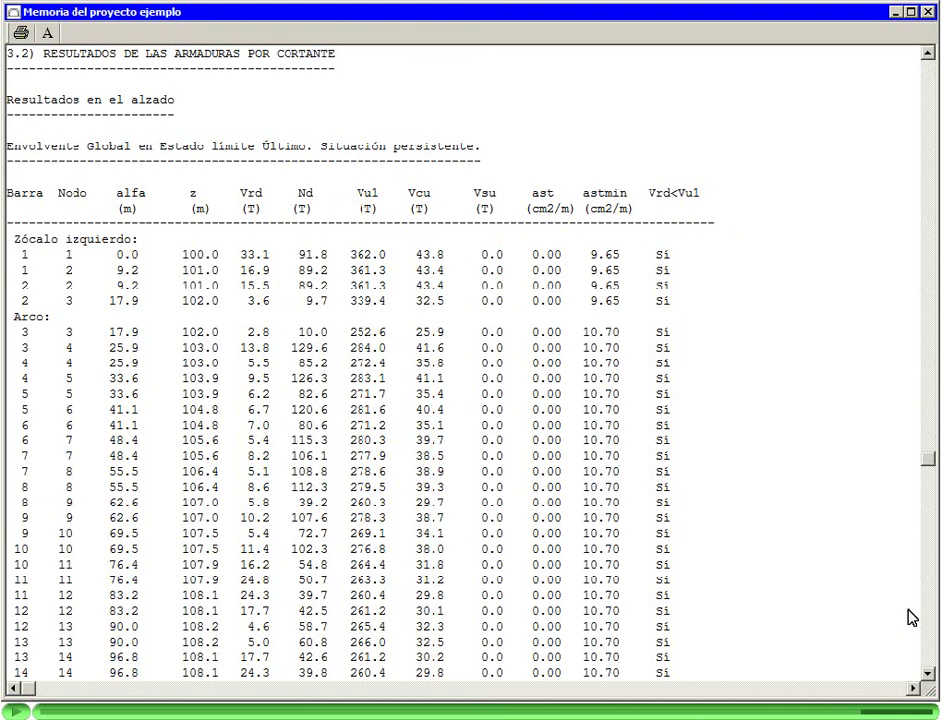
pyautogui.scroll(-5, 912, 618)
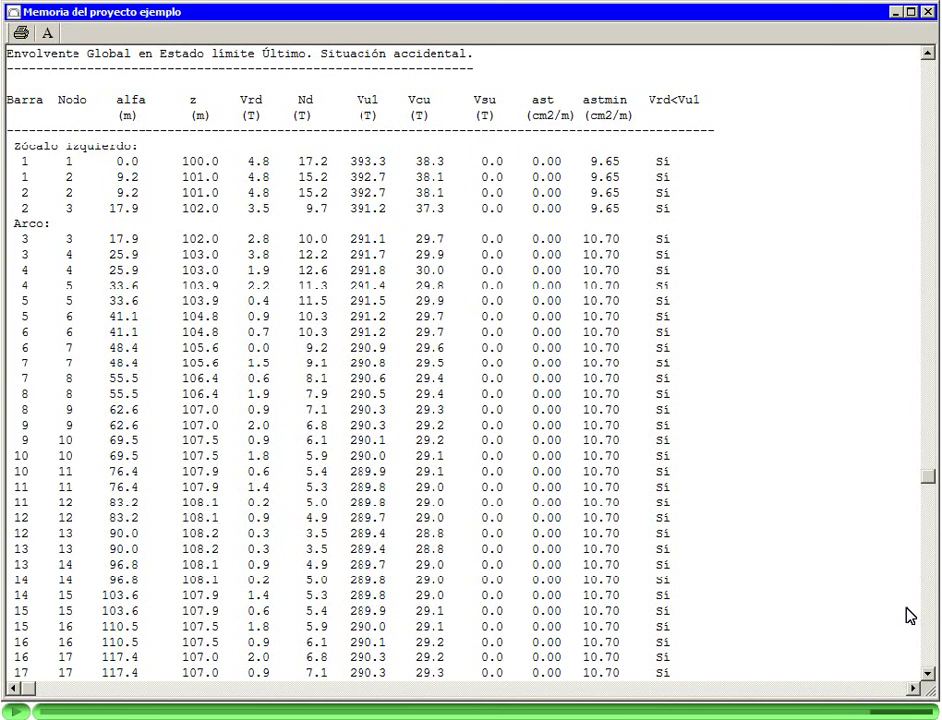
pyautogui.scroll(-5, 910, 616)
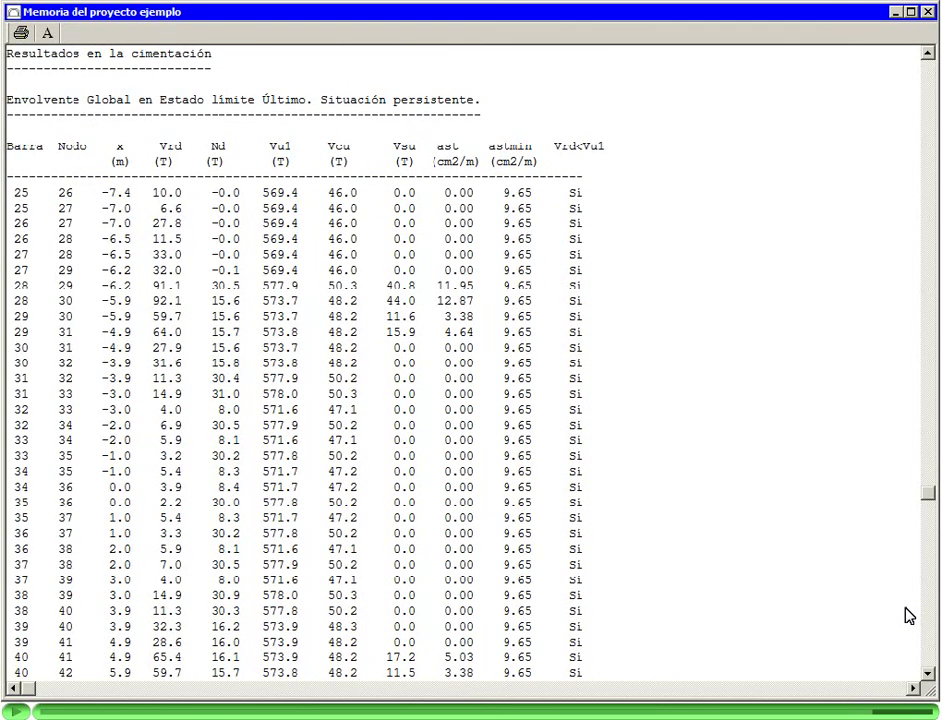
pyautogui.scroll(-5, 905, 622)
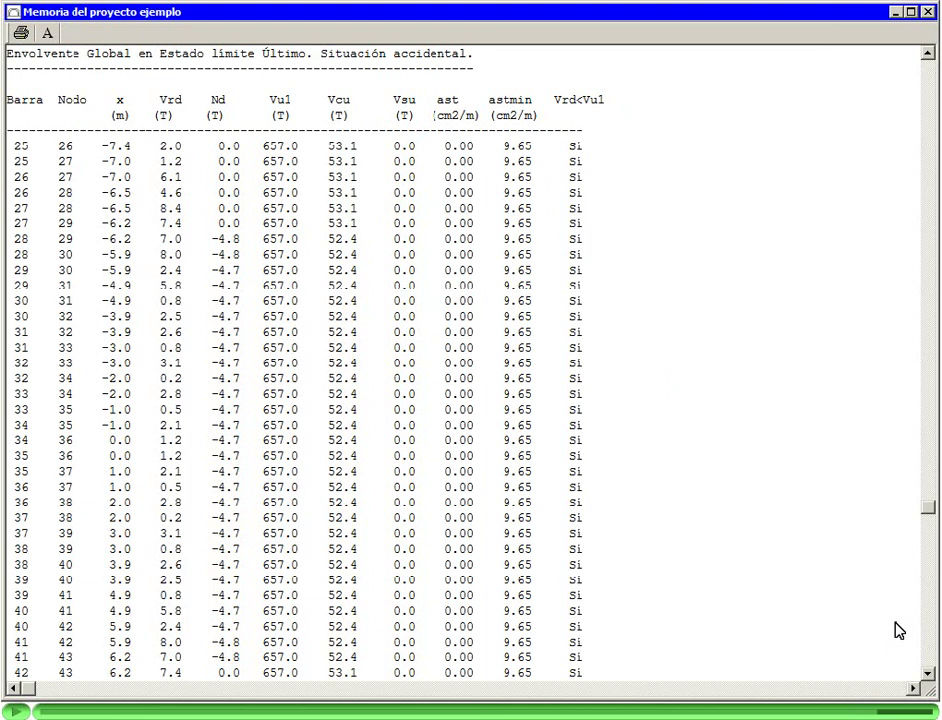
# - Review the report's cracking calculation, ground reactions on the foundation and displacement results, and close the report
pyautogui.scroll(-5, 903, 624)
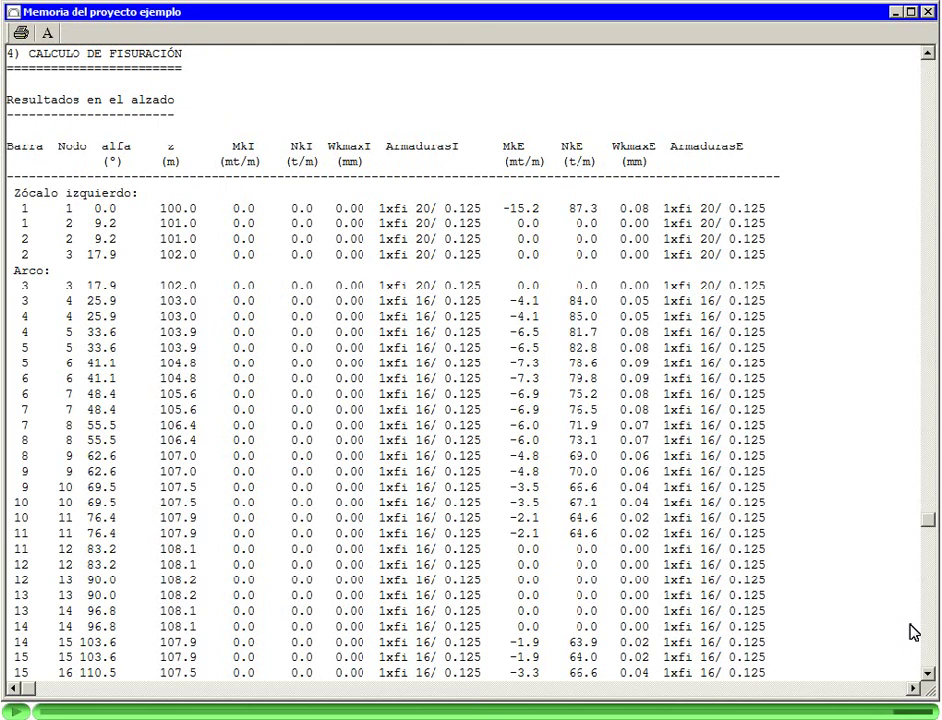
pyautogui.scroll(-10, 899, 647)
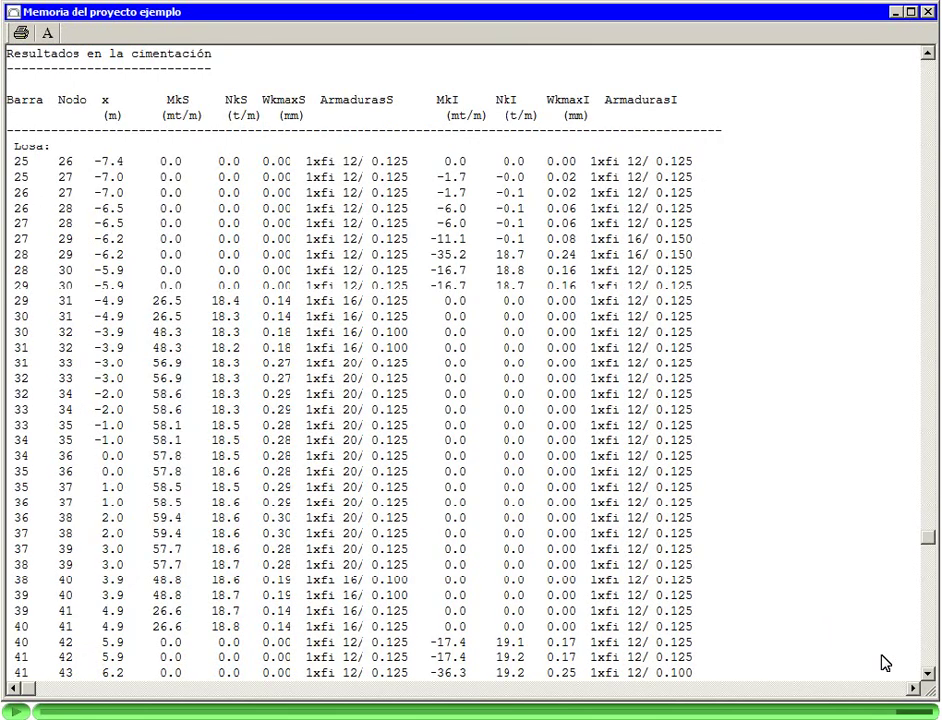
pyautogui.scroll(-10, 884, 662)
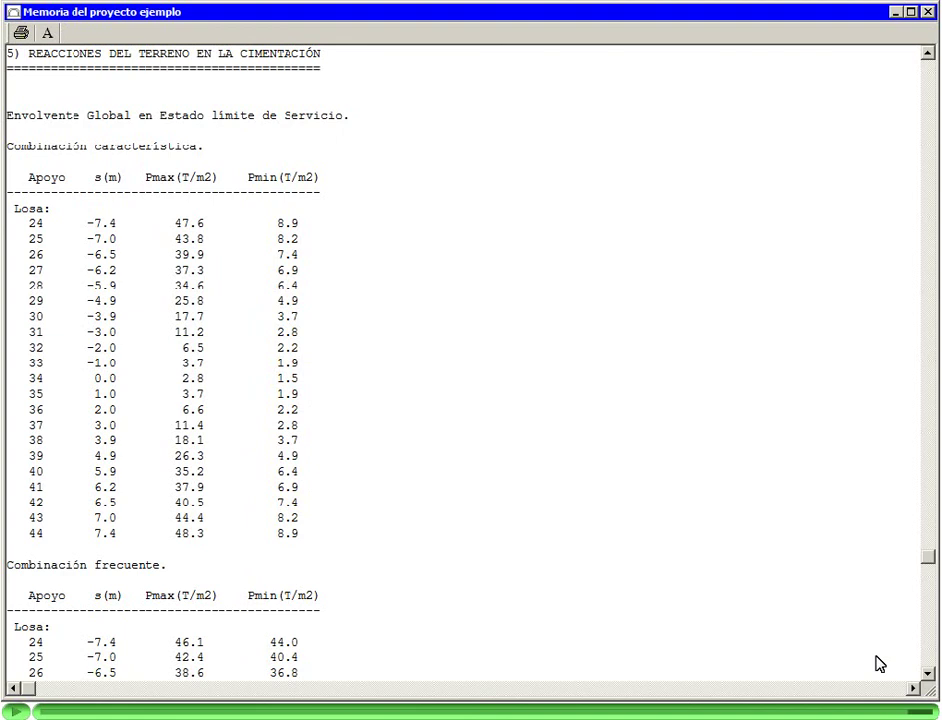
pyautogui.scroll(-10, 908, 657)
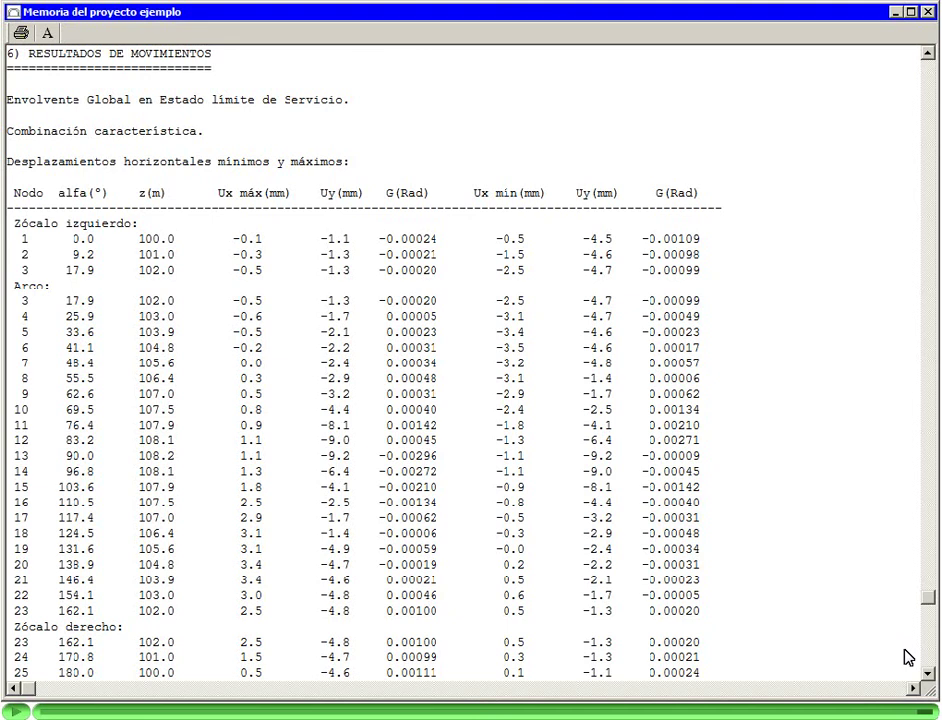
pyautogui.click(932, 652)
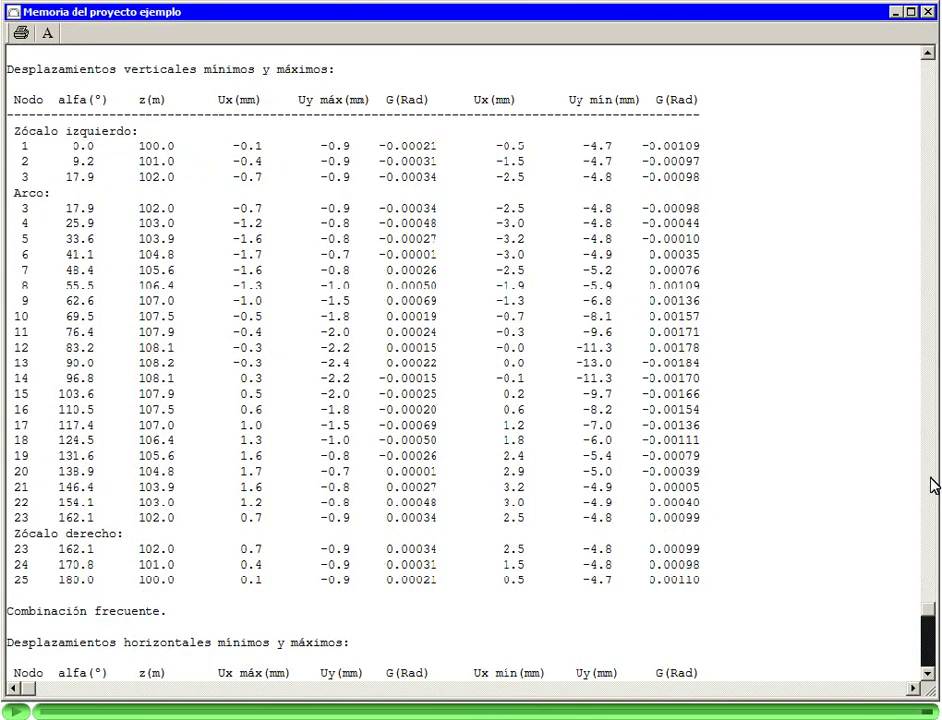
pyautogui.click(928, 12)
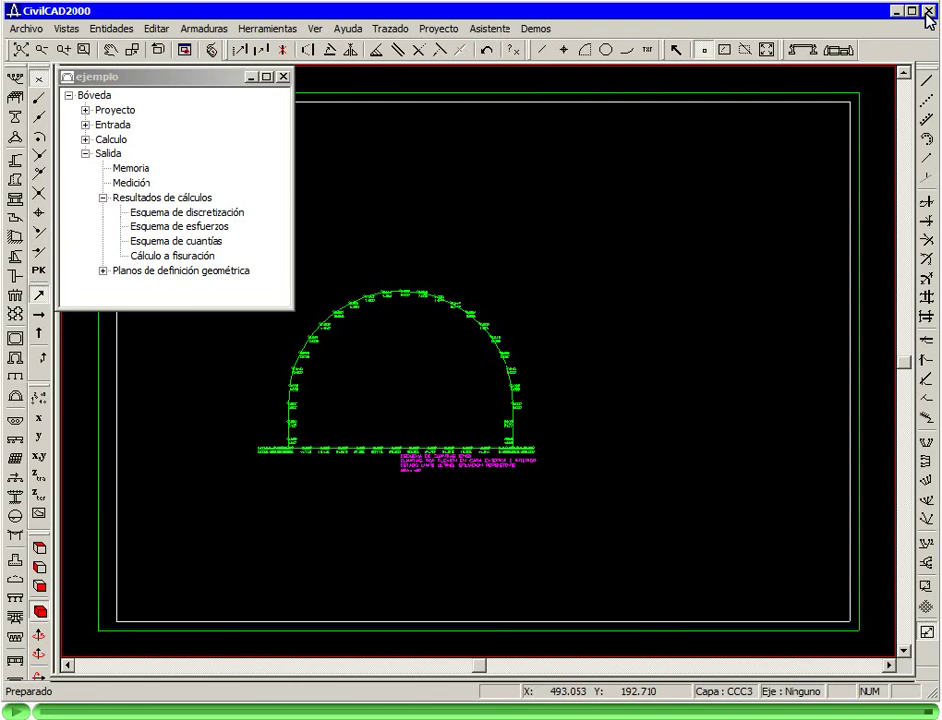